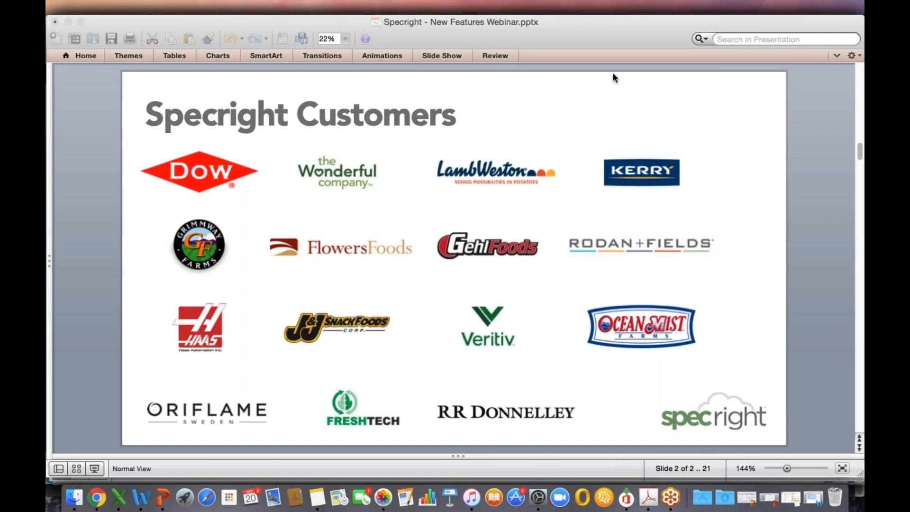
Switch to Specright in Chrome and open specification C200 to review its structure, print, and purchasing and usage details.
{"action": "left_click", "coordinate": [613, 75]}
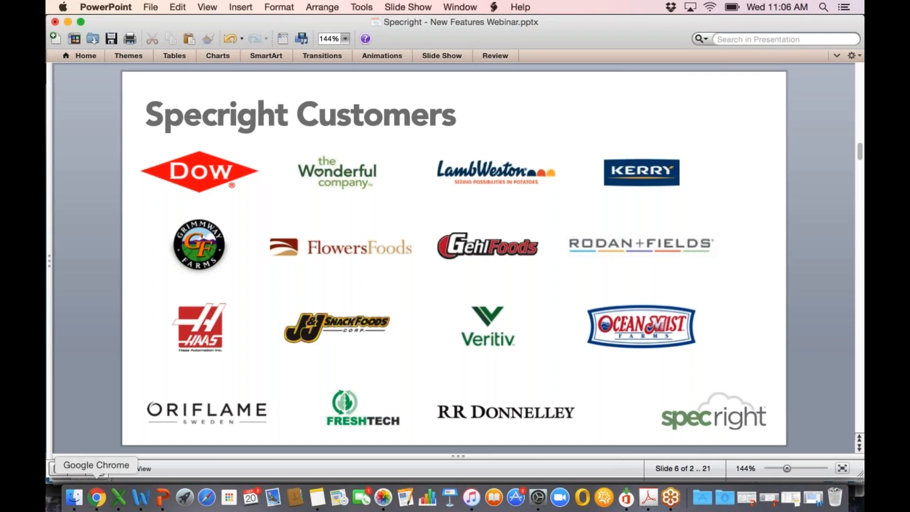
{"action": "left_click", "coordinate": [99, 497]}
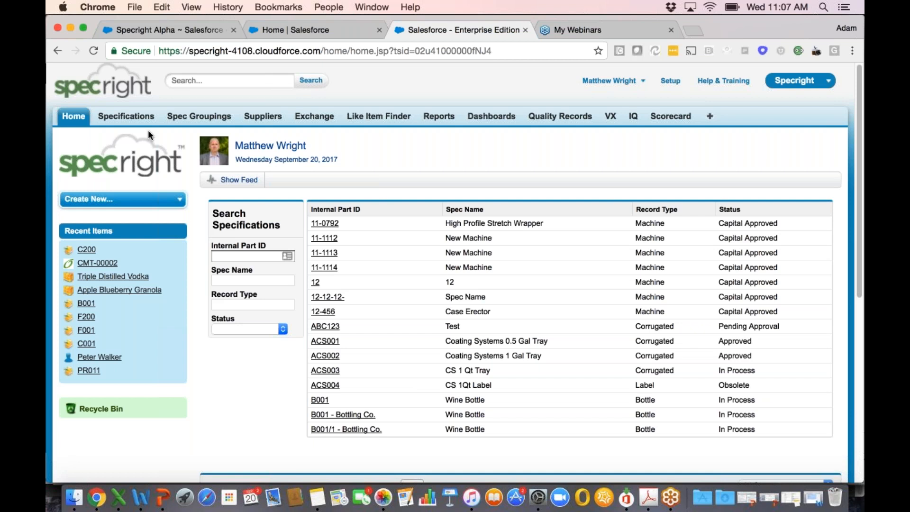
{"action": "left_click", "coordinate": [88, 251]}
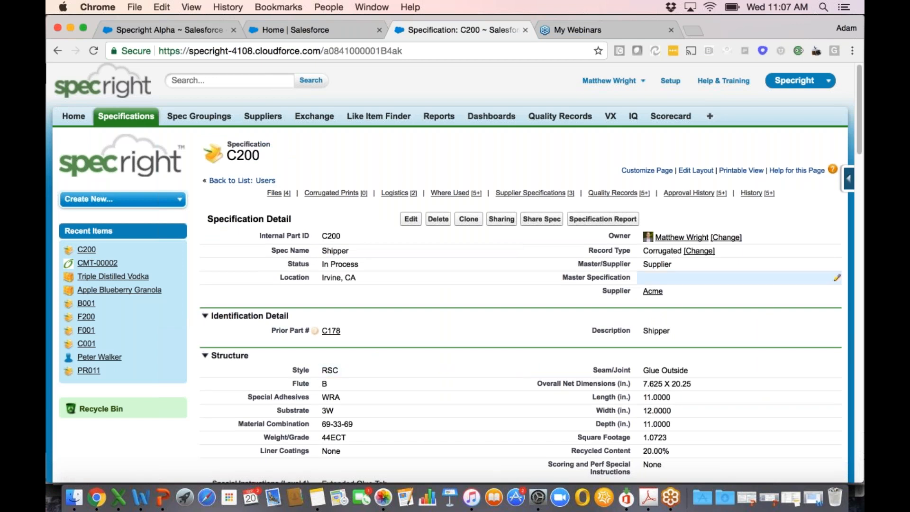
{"action": "scroll", "coordinate": [719, 294], "scroll_direction": "down", "scroll_amount": 1}
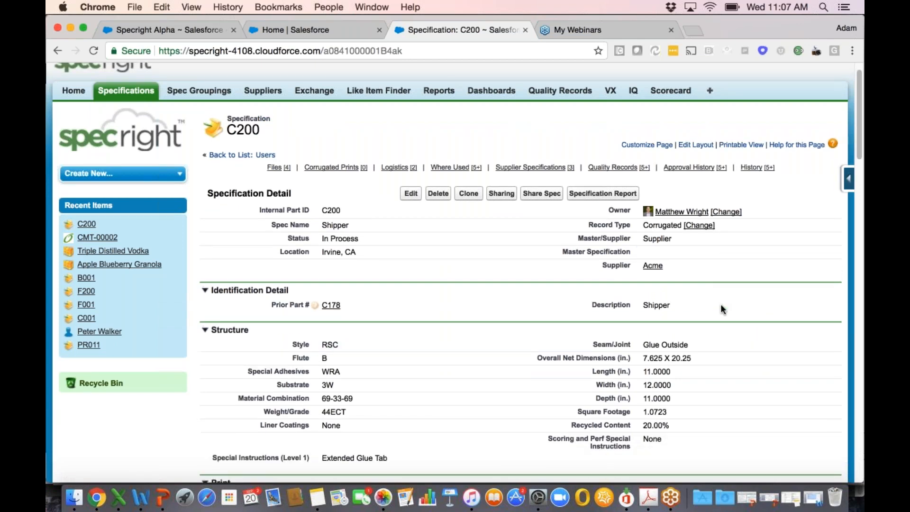
{"action": "scroll", "coordinate": [721, 305], "scroll_direction": "down", "scroll_amount": 5}
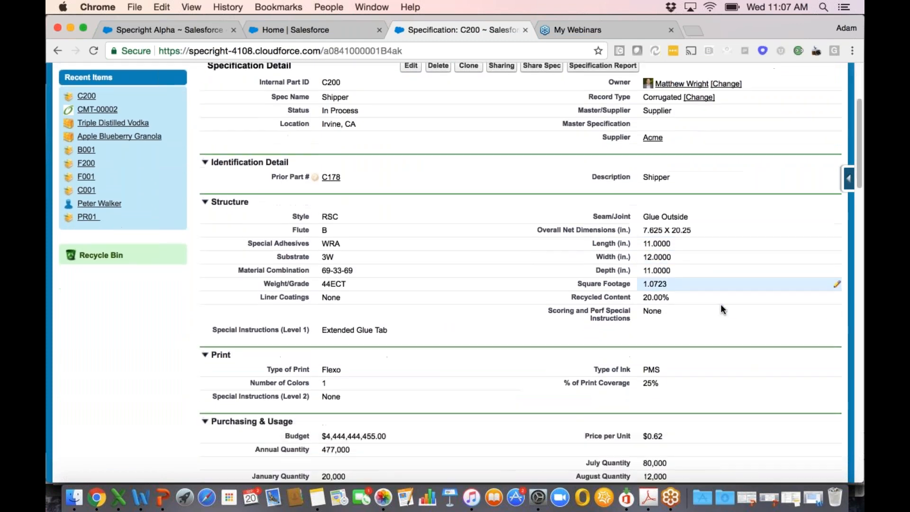
{"action": "scroll", "coordinate": [721, 309], "scroll_direction": "down", "scroll_amount": 1}
{"action": "scroll", "coordinate": [721, 307], "scroll_direction": "down", "scroll_amount": 5}
{"action": "scroll", "coordinate": [721, 309], "scroll_direction": "down", "scroll_amount": 2}
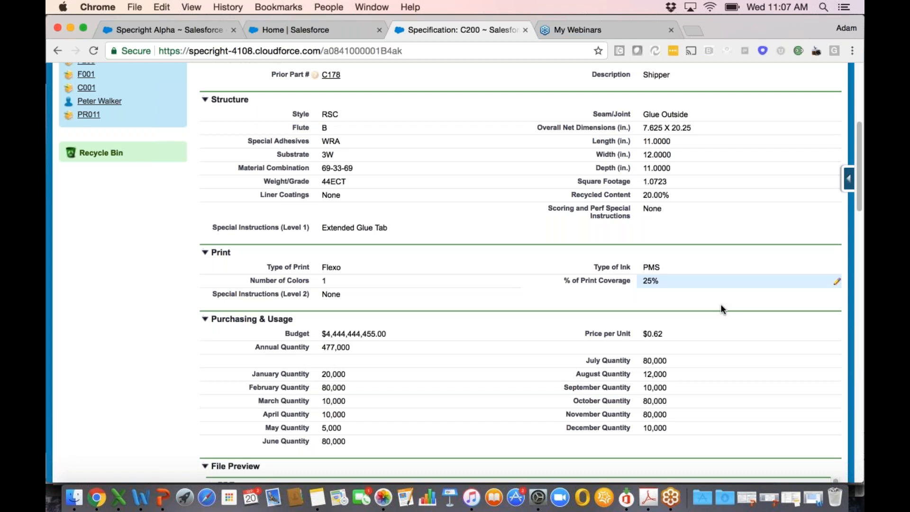
View the technical drawing PDF from C200's file preview at full size, and close it again.
{"action": "scroll", "coordinate": [720, 308], "scroll_direction": "down", "scroll_amount": 20}
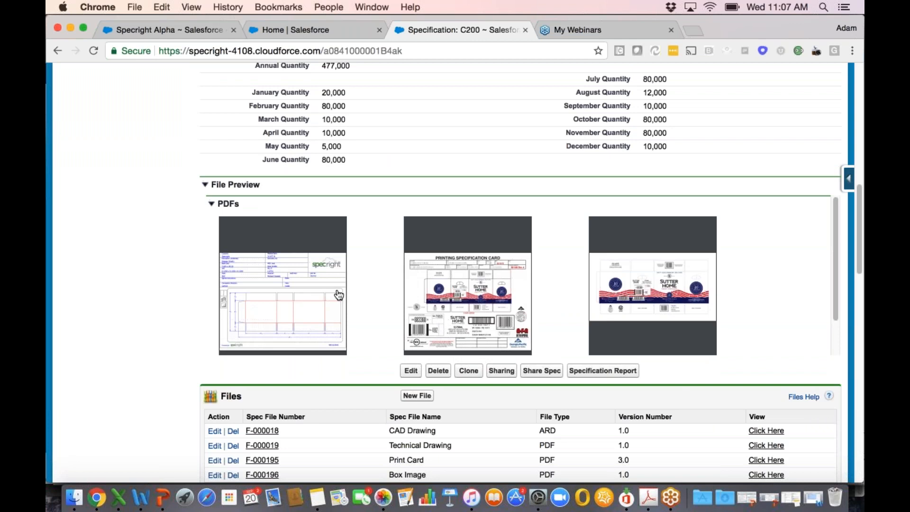
{"action": "left_click", "coordinate": [321, 293]}
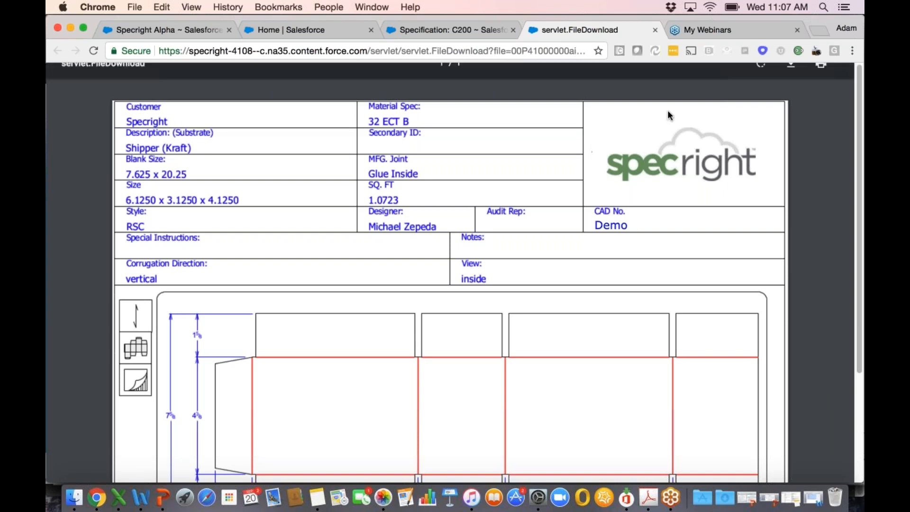
{"action": "left_click", "coordinate": [654, 30]}
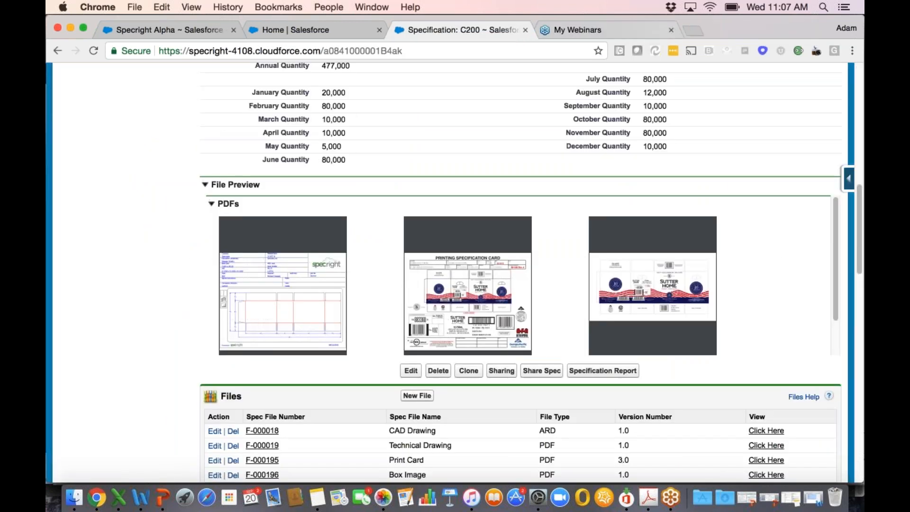
Examine C200's related records: files, logistics, where used, supplier specifications, quality records, approval history and change history.
{"action": "scroll", "coordinate": [520, 272], "scroll_direction": "down", "scroll_amount": 10}
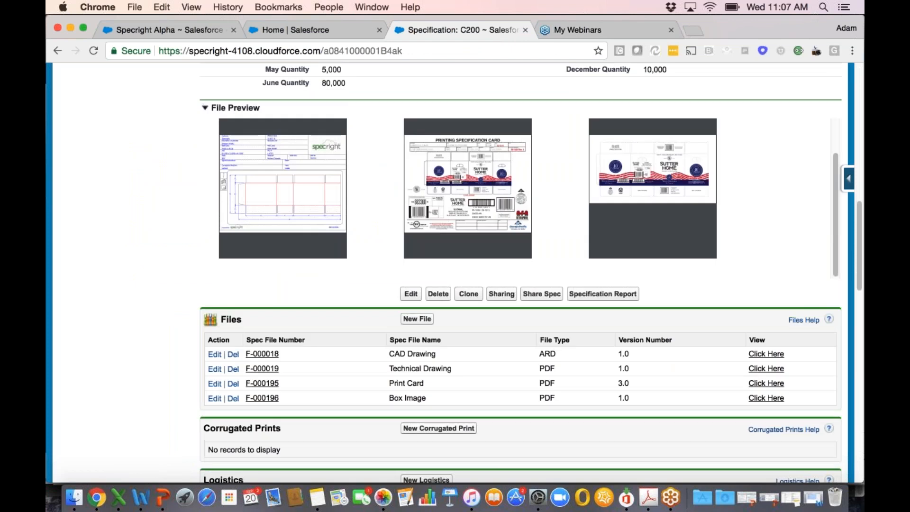
{"action": "scroll", "coordinate": [521, 272], "scroll_direction": "down", "scroll_amount": 2}
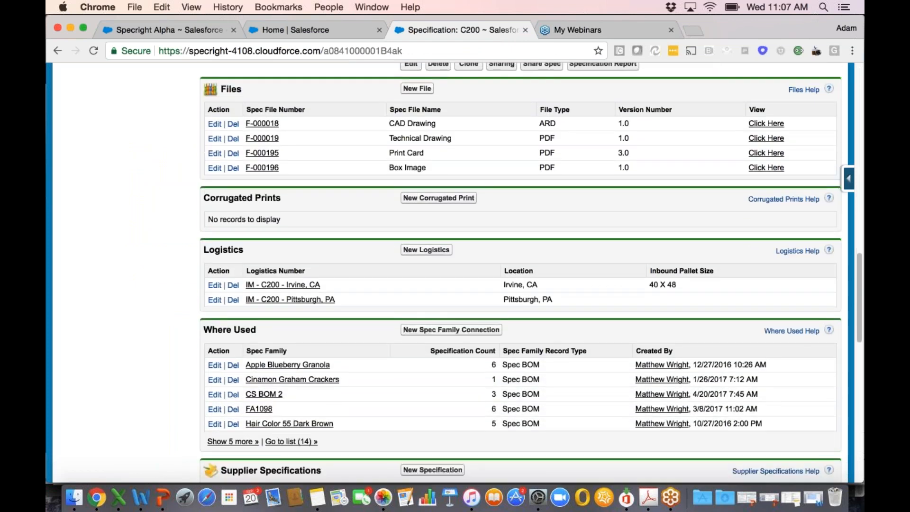
{"action": "scroll", "coordinate": [520, 273], "scroll_direction": "down", "scroll_amount": 1}
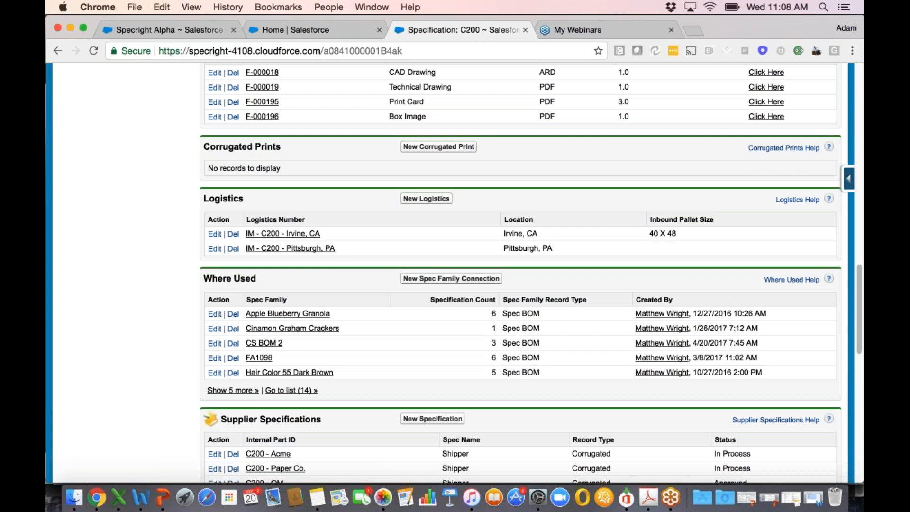
{"action": "scroll", "coordinate": [520, 272], "scroll_direction": "down", "scroll_amount": 1}
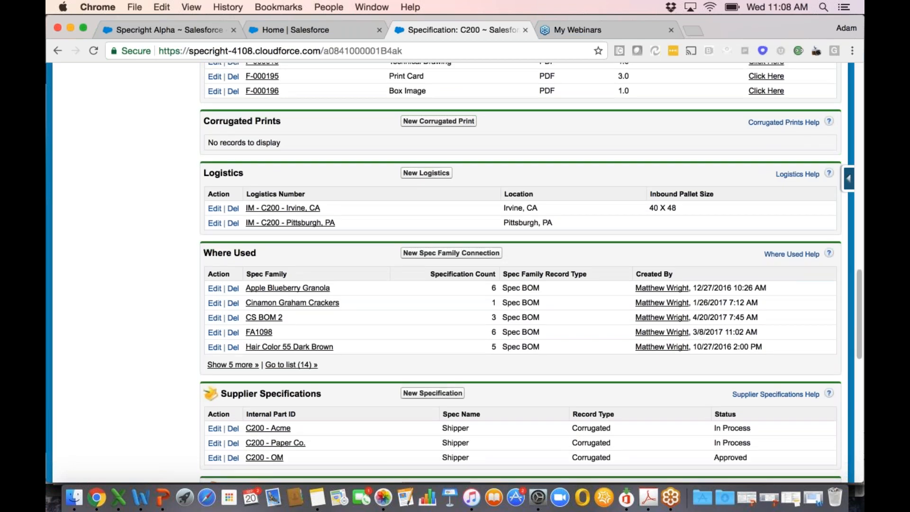
{"action": "scroll", "coordinate": [520, 272], "scroll_direction": "down", "scroll_amount": 1}
{"action": "scroll", "coordinate": [520, 272], "scroll_direction": "down", "scroll_amount": 5}
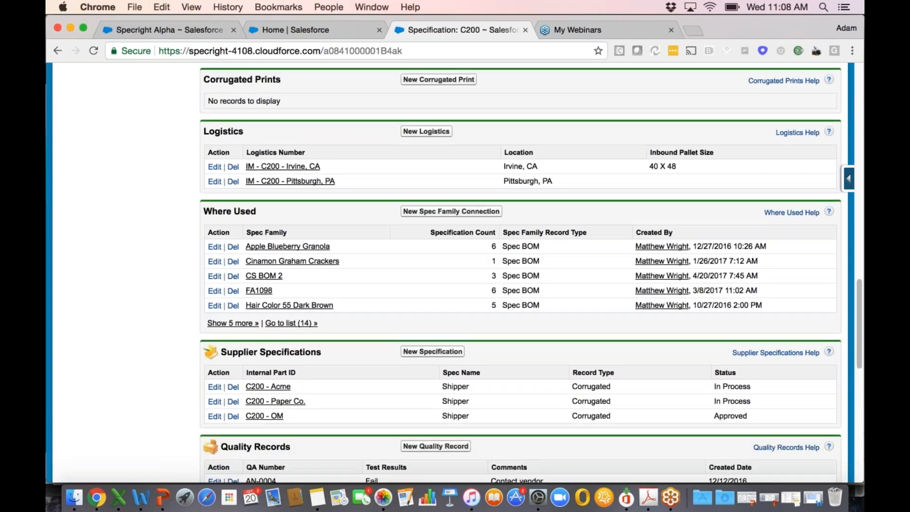
{"action": "scroll", "coordinate": [520, 272], "scroll_direction": "down", "scroll_amount": 1}
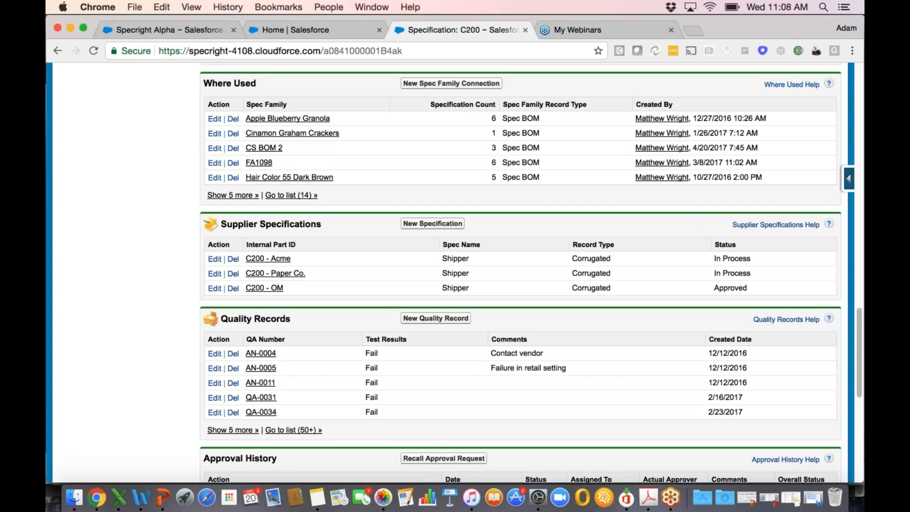
{"action": "scroll", "coordinate": [520, 272], "scroll_direction": "down", "scroll_amount": 7}
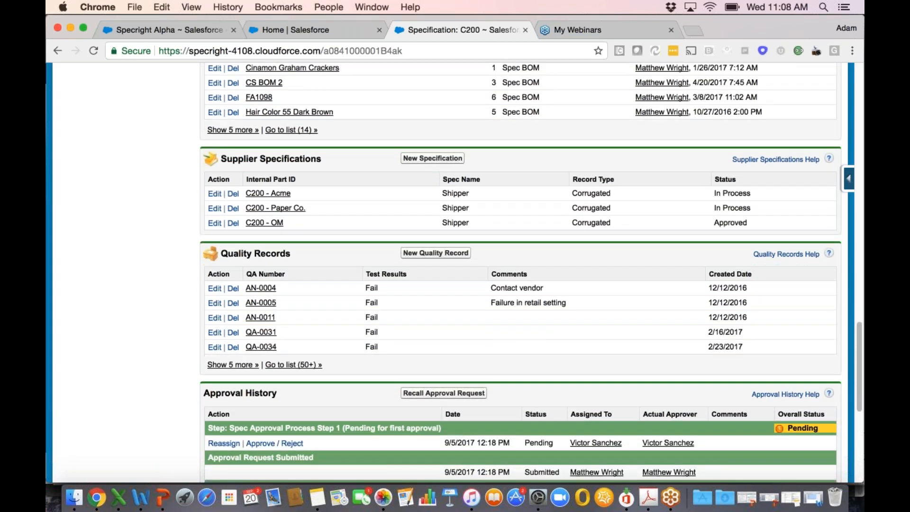
{"action": "scroll", "coordinate": [520, 272], "scroll_direction": "down", "scroll_amount": 2}
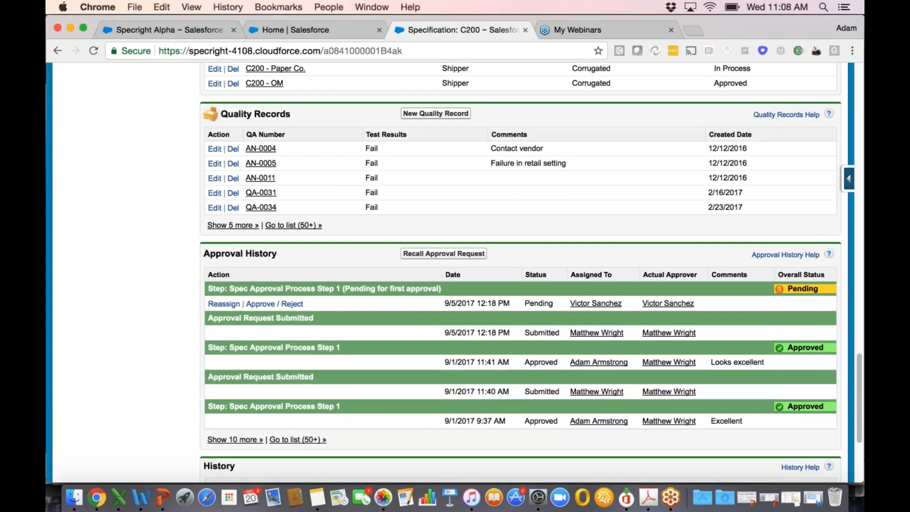
{"action": "scroll", "coordinate": [520, 273], "scroll_direction": "down", "scroll_amount": 1}
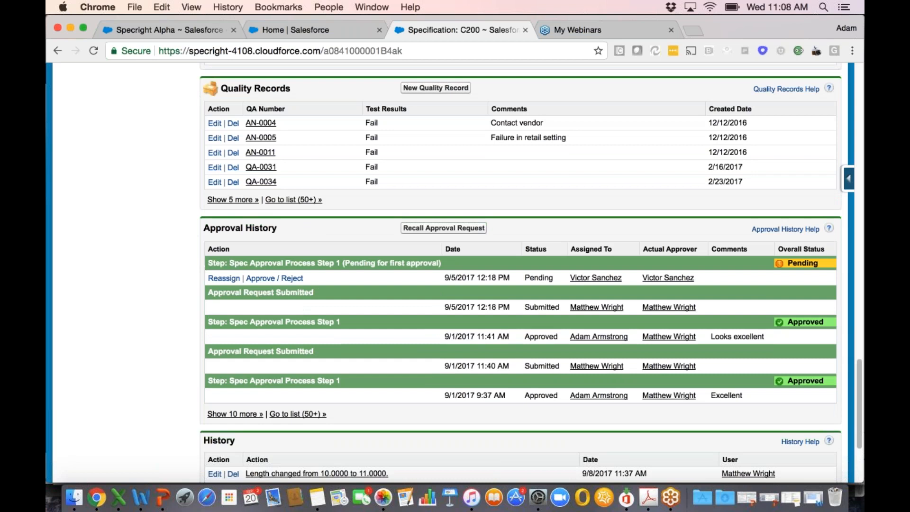
{"action": "scroll", "coordinate": [518, 403], "scroll_direction": "down", "scroll_amount": 3}
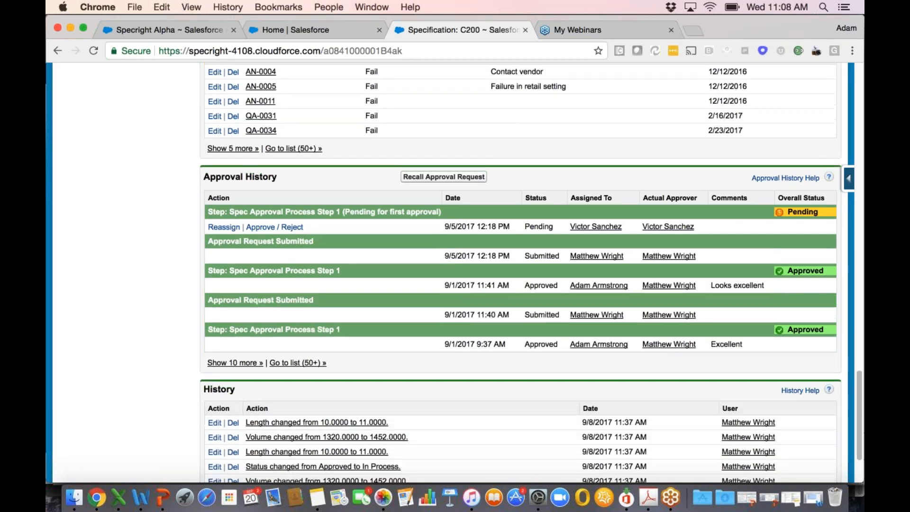
{"action": "scroll", "coordinate": [518, 404], "scroll_direction": "up", "scroll_amount": 1}
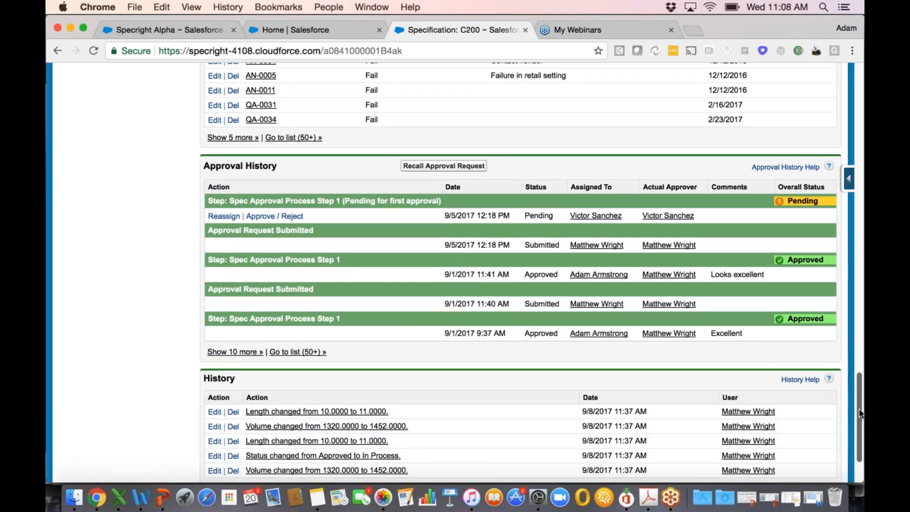
Open the wine bottle specification B001 from the recent items and review its identification and structure details.
{"action": "left_click_drag", "start_coordinate": [860, 413], "coordinate": [851, 75]}
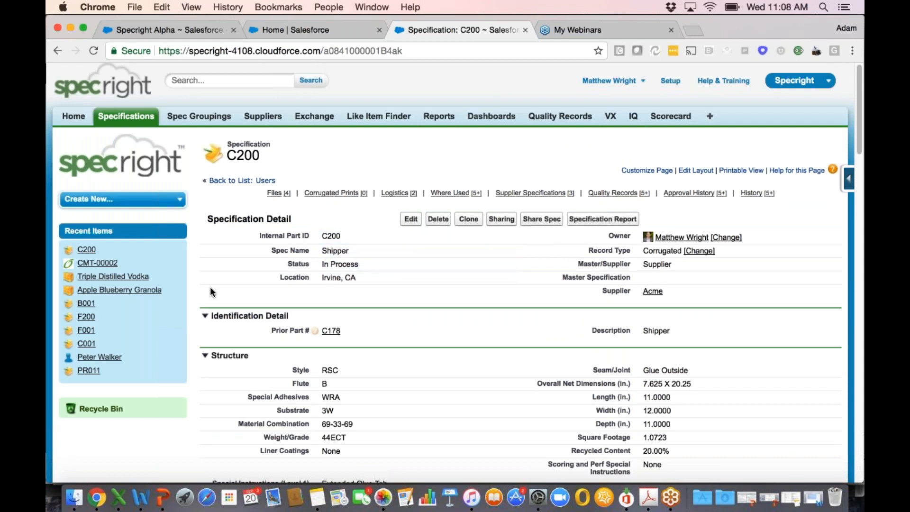
{"action": "left_click", "coordinate": [84, 305]}
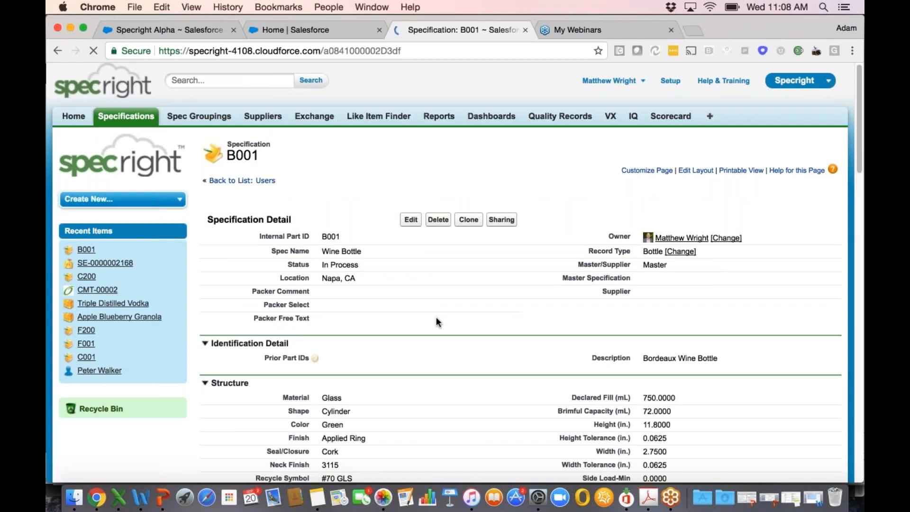
{"action": "scroll", "coordinate": [436, 316], "scroll_direction": "down", "scroll_amount": 2}
{"action": "scroll", "coordinate": [435, 320], "scroll_direction": "down", "scroll_amount": 1}
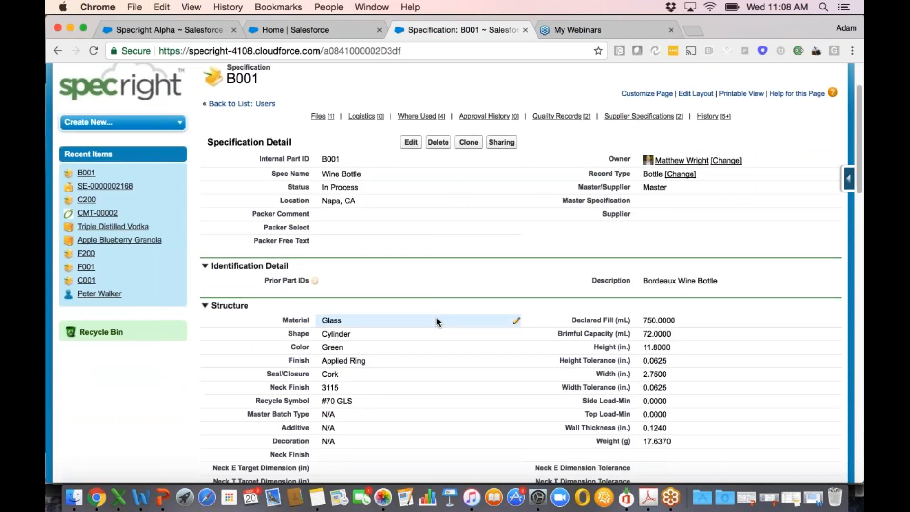
Open the 5lb bag specification F200 from the recent items and review its structure fields.
{"action": "left_click", "coordinate": [87, 253]}
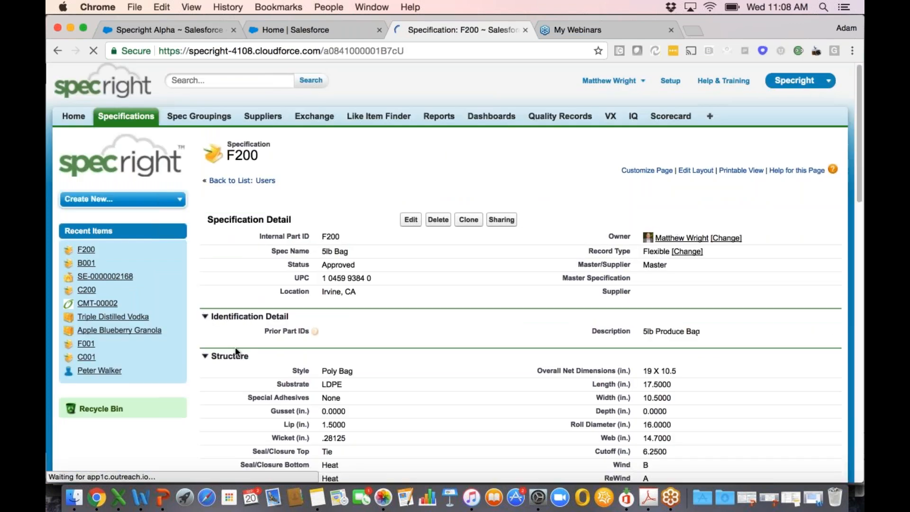
{"action": "scroll", "coordinate": [237, 352], "scroll_direction": "down", "scroll_amount": 1}
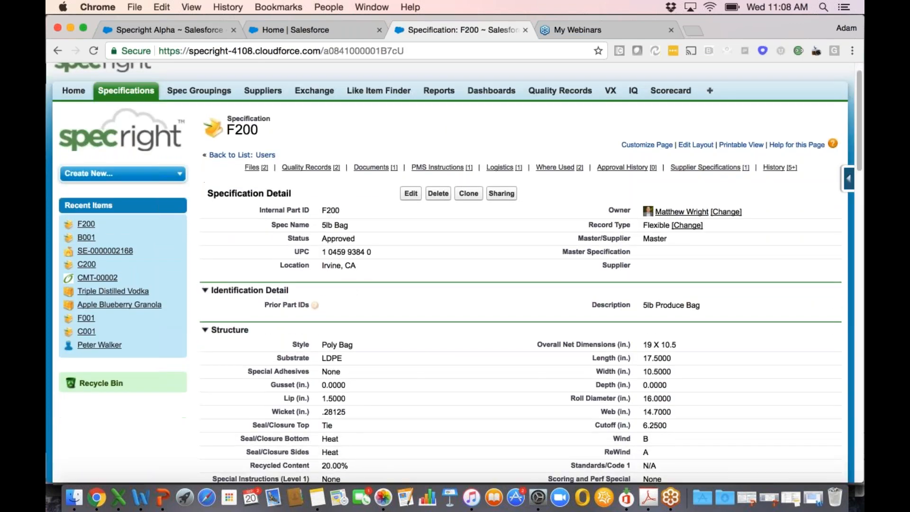
{"action": "scroll", "coordinate": [454, 273], "scroll_direction": "down", "scroll_amount": 1}
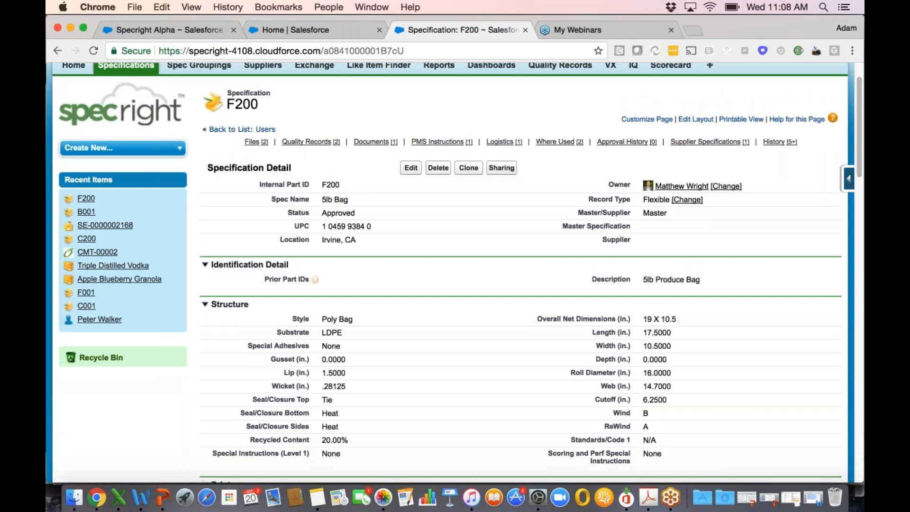
Open the Specification Overview dashboard and review its status, packaging type, location, artwork color and flexible packaging charts.
{"action": "scroll", "coordinate": [417, 290], "scroll_direction": "up", "scroll_amount": 2}
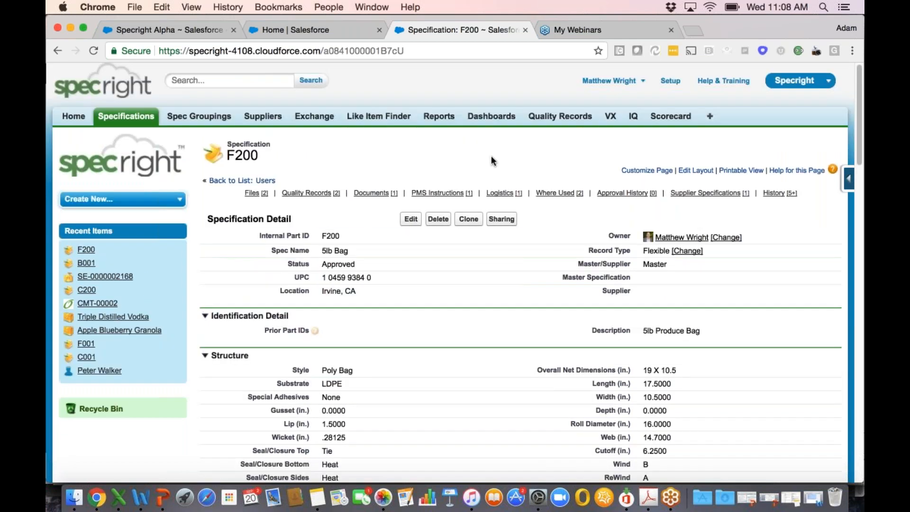
{"action": "left_click", "coordinate": [497, 121]}
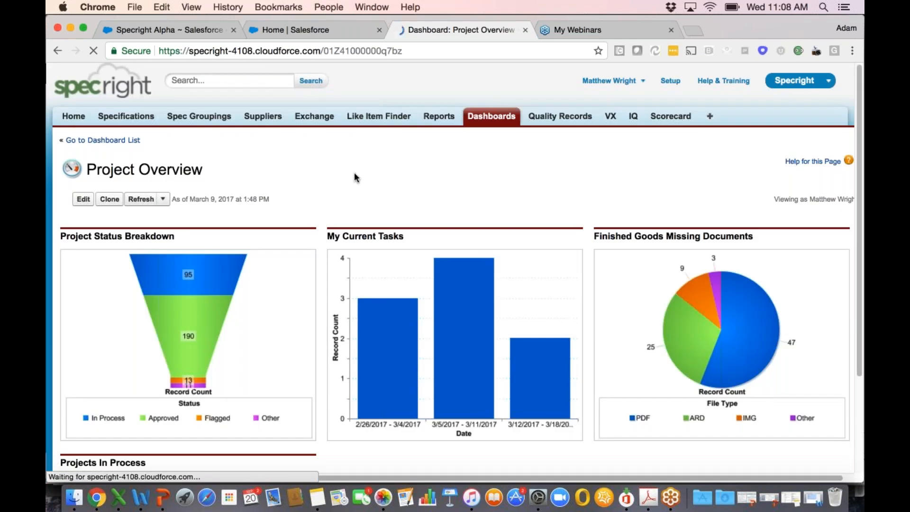
{"action": "left_click", "coordinate": [181, 199]}
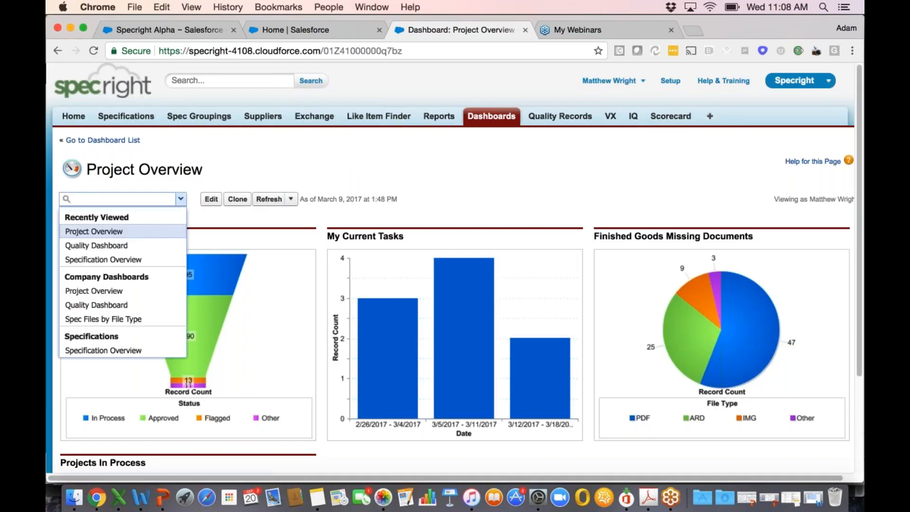
{"action": "left_click", "coordinate": [120, 259]}
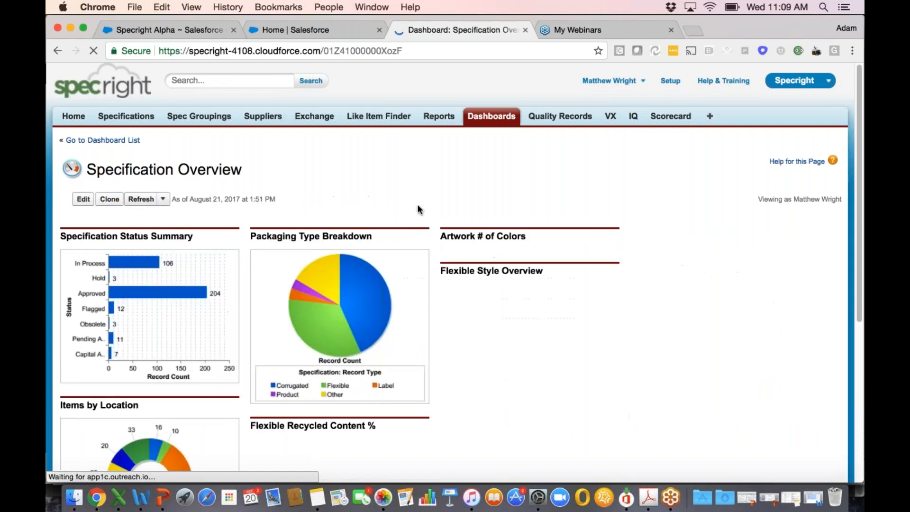
{"action": "scroll", "coordinate": [429, 196], "scroll_direction": "down", "scroll_amount": 1}
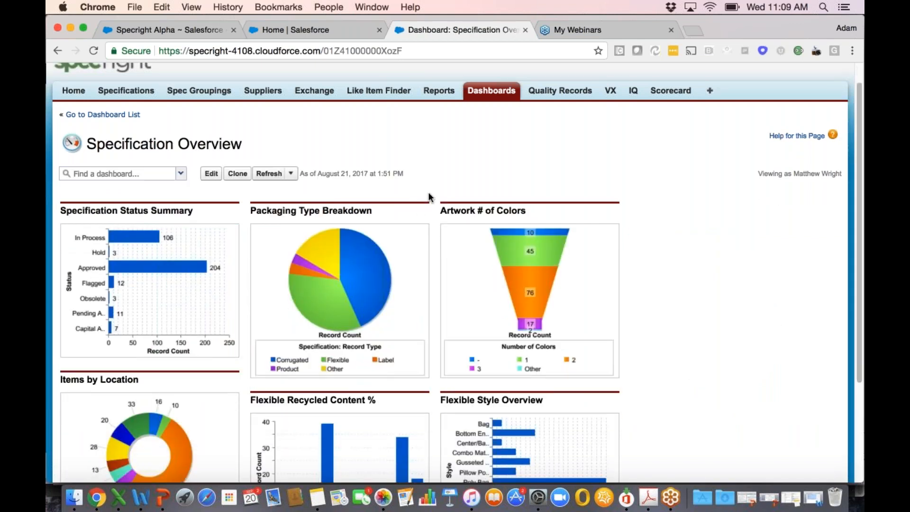
{"action": "scroll", "coordinate": [430, 196], "scroll_direction": "down", "scroll_amount": 3}
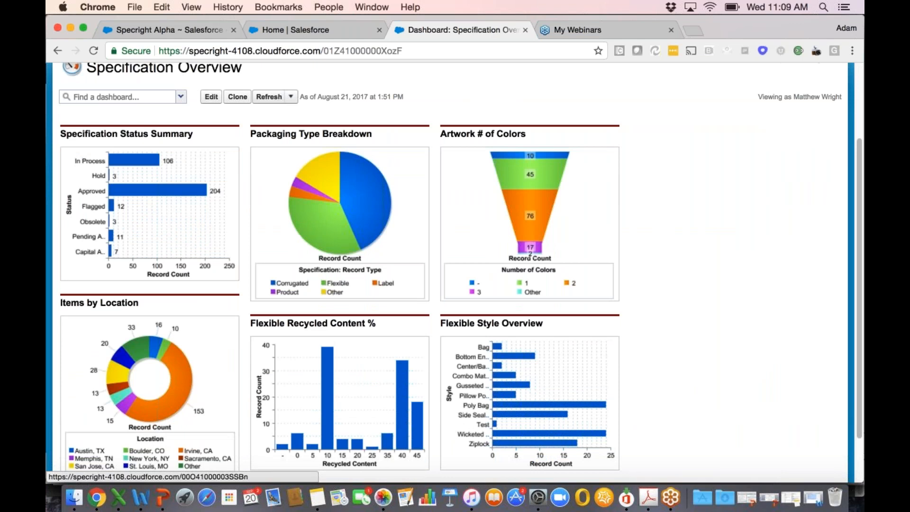
{"action": "scroll", "coordinate": [530, 254], "scroll_direction": "up", "scroll_amount": 1}
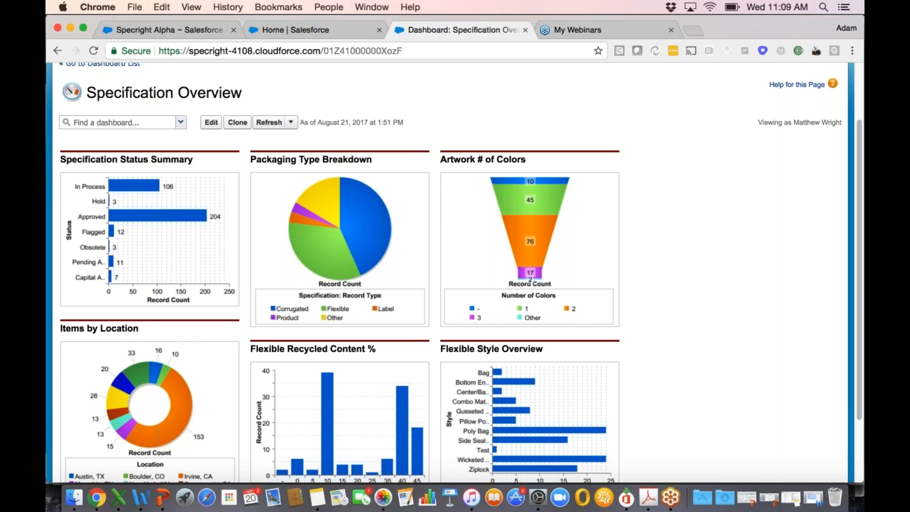
Go to the Specifications home page with the recently viewed specifications.
{"action": "scroll", "coordinate": [694, 256], "scroll_direction": "up", "scroll_amount": 3}
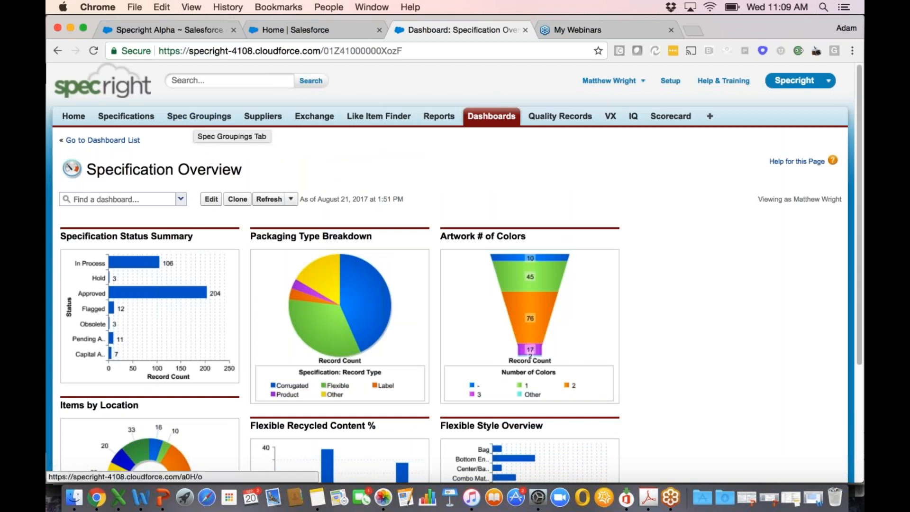
{"action": "left_click", "coordinate": [142, 117]}
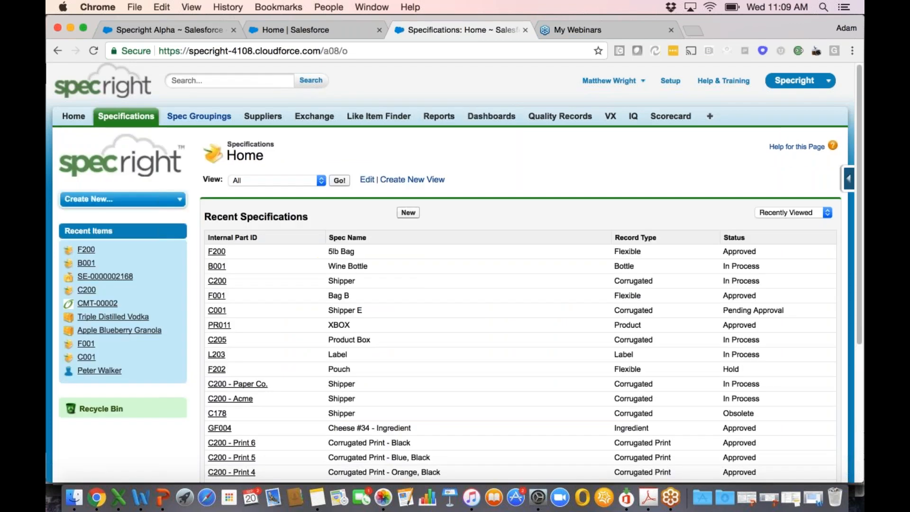
Open the shipper specification C200 from the recent items, generate its specification report and open the resulting PDF.
{"action": "left_click", "coordinate": [209, 118]}
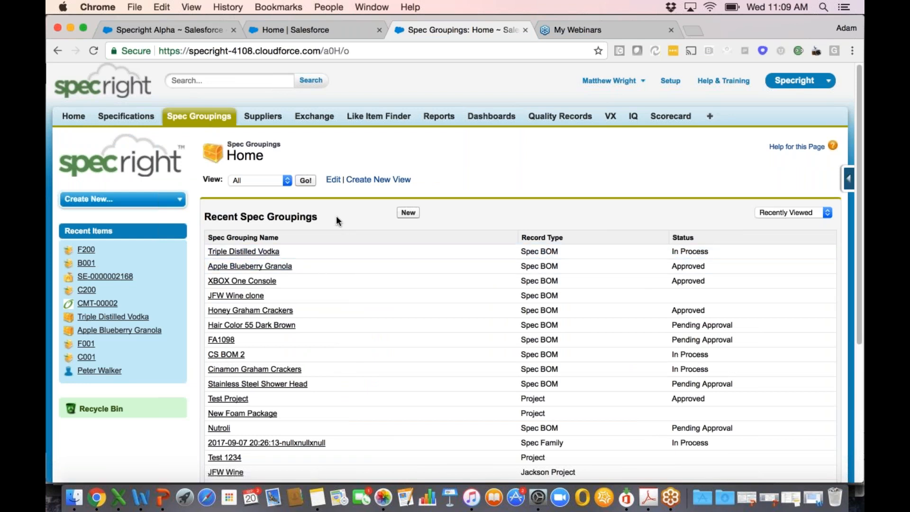
{"action": "left_click", "coordinate": [84, 291]}
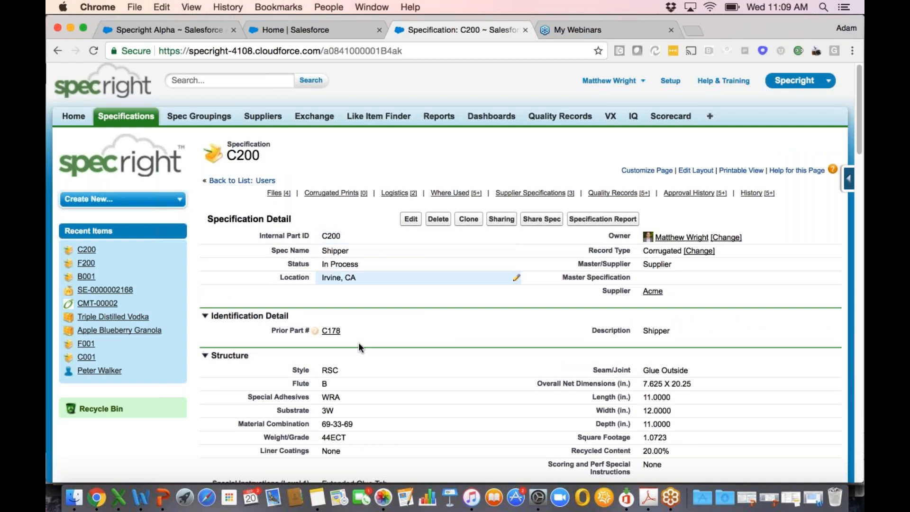
{"action": "left_click", "coordinate": [605, 222]}
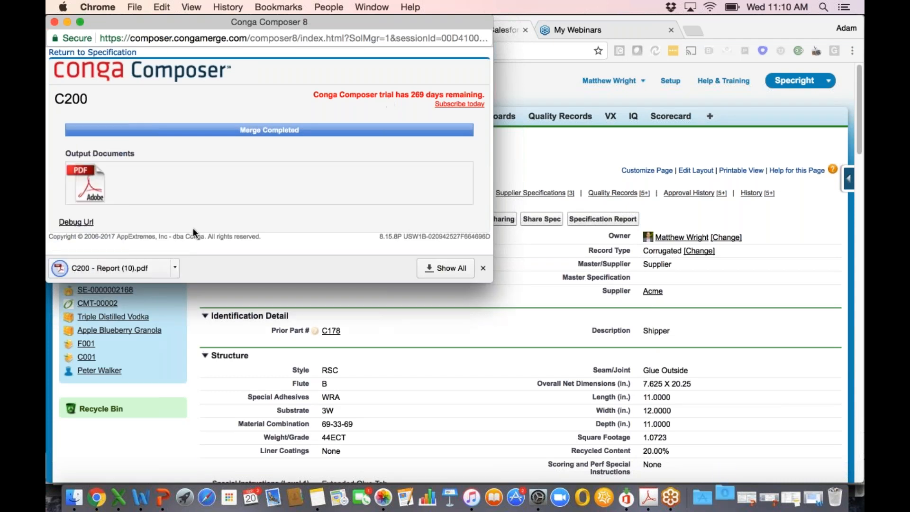
{"action": "left_click", "coordinate": [129, 263]}
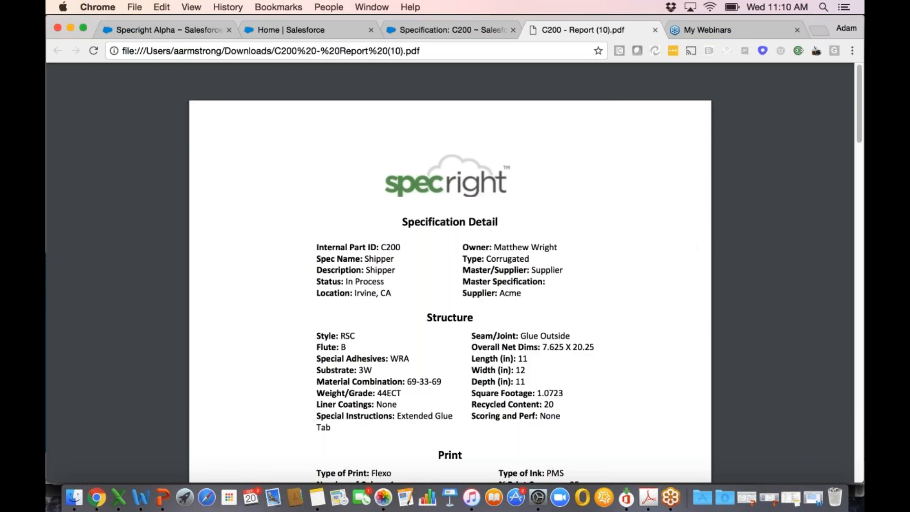
Review the C200 report's structure, print, purchasing, box drawing, printing specification card and artwork pages, and close the PDF.
{"action": "scroll", "coordinate": [700, 244], "scroll_direction": "down", "scroll_amount": 1}
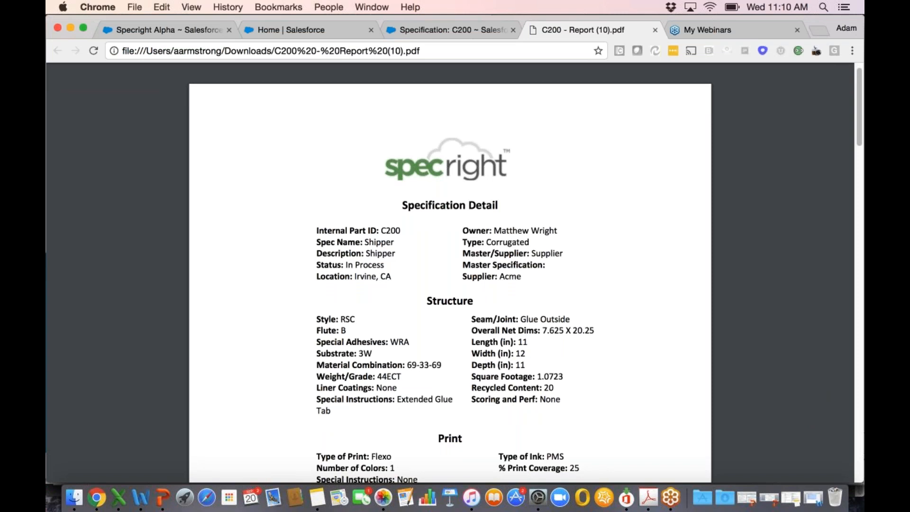
{"action": "scroll", "coordinate": [449, 273], "scroll_direction": "down", "scroll_amount": 10}
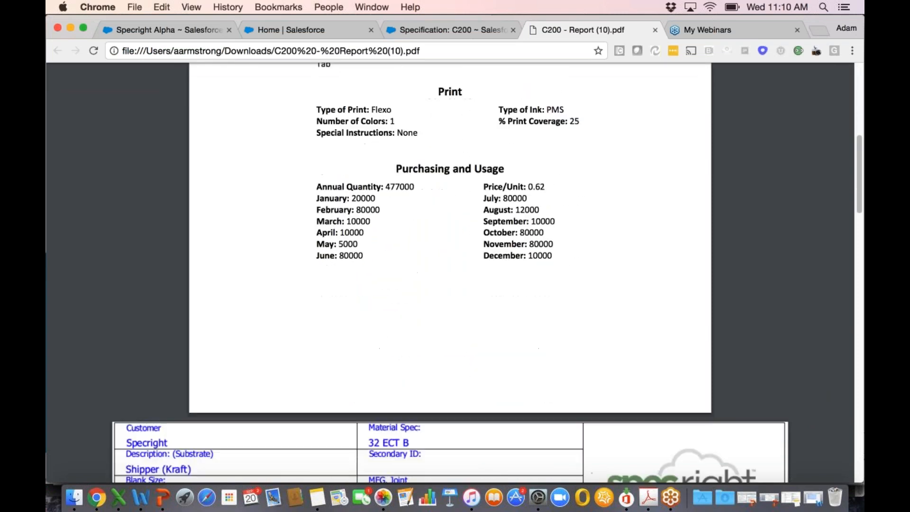
{"action": "scroll", "coordinate": [449, 273], "scroll_direction": "down", "scroll_amount": 9}
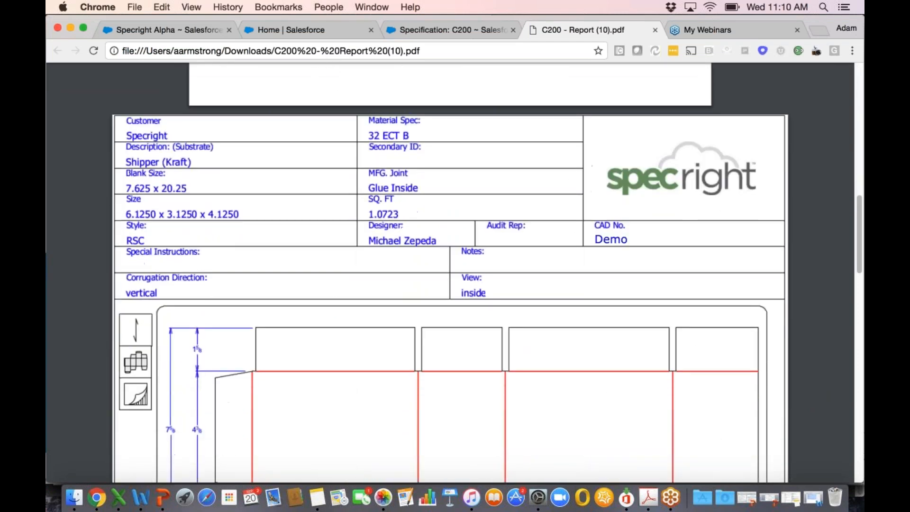
{"action": "scroll", "coordinate": [449, 272], "scroll_direction": "down", "scroll_amount": 10}
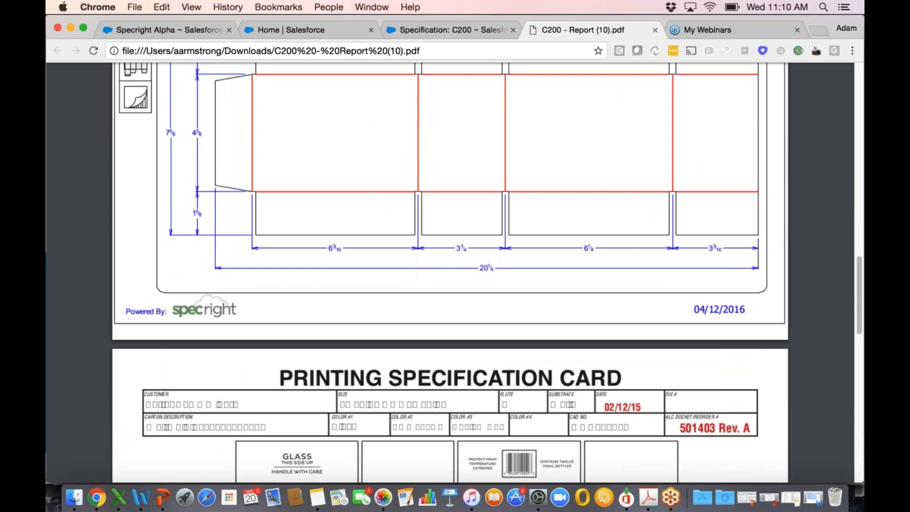
{"action": "scroll", "coordinate": [449, 273], "scroll_direction": "down", "scroll_amount": 3}
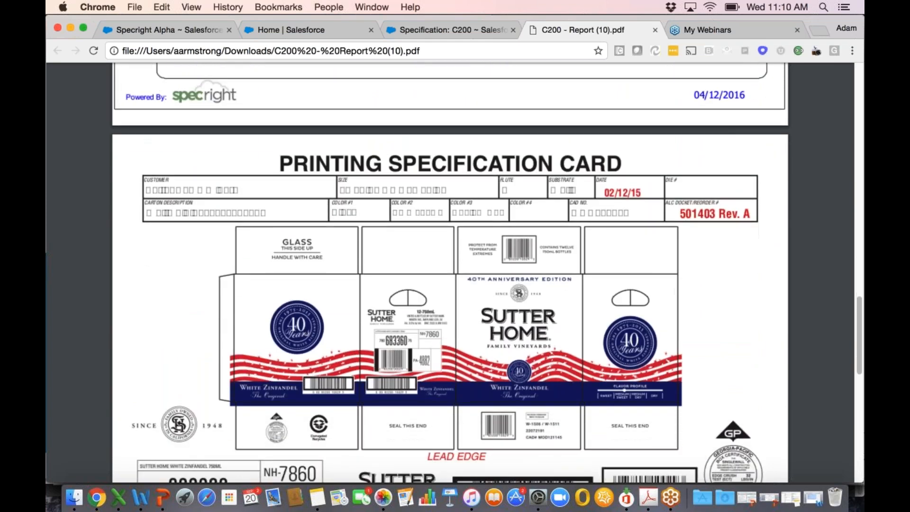
{"action": "scroll", "coordinate": [449, 272], "scroll_direction": "down", "scroll_amount": 3}
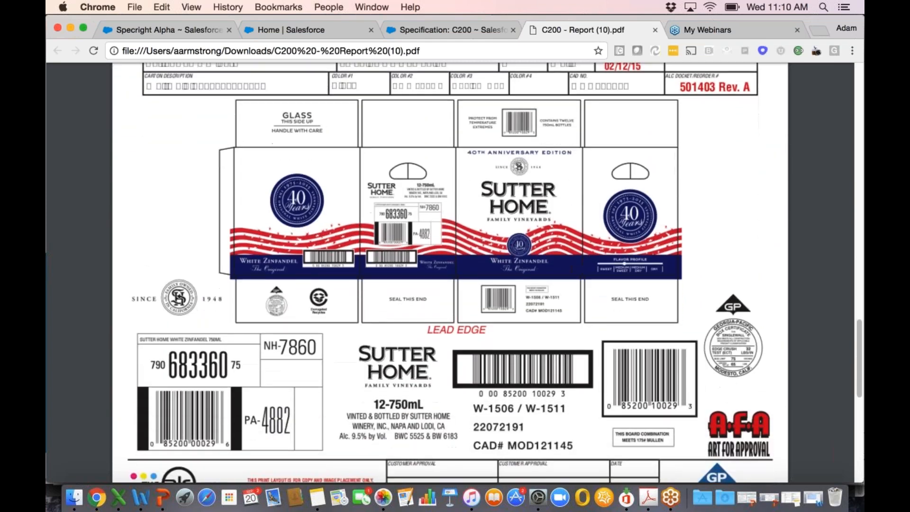
{"action": "scroll", "coordinate": [450, 273], "scroll_direction": "down", "scroll_amount": 11}
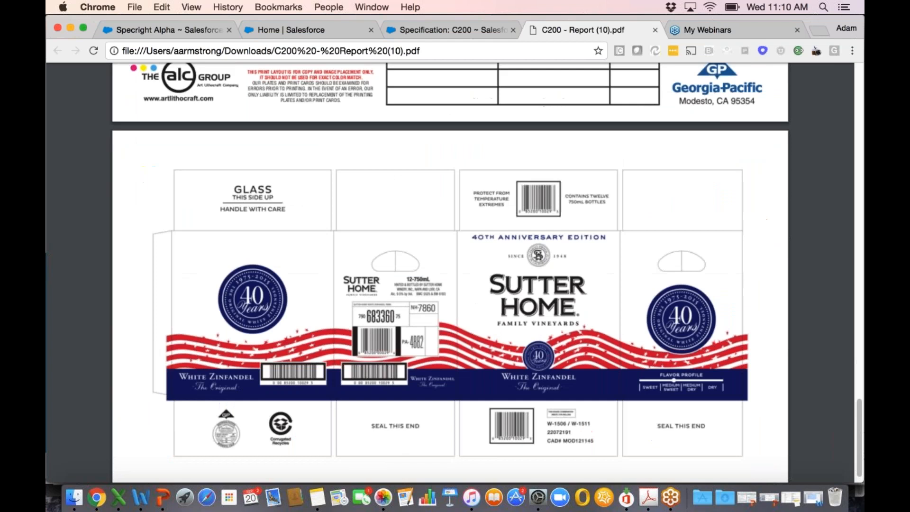
{"action": "scroll", "coordinate": [450, 273], "scroll_direction": "up", "scroll_amount": 8}
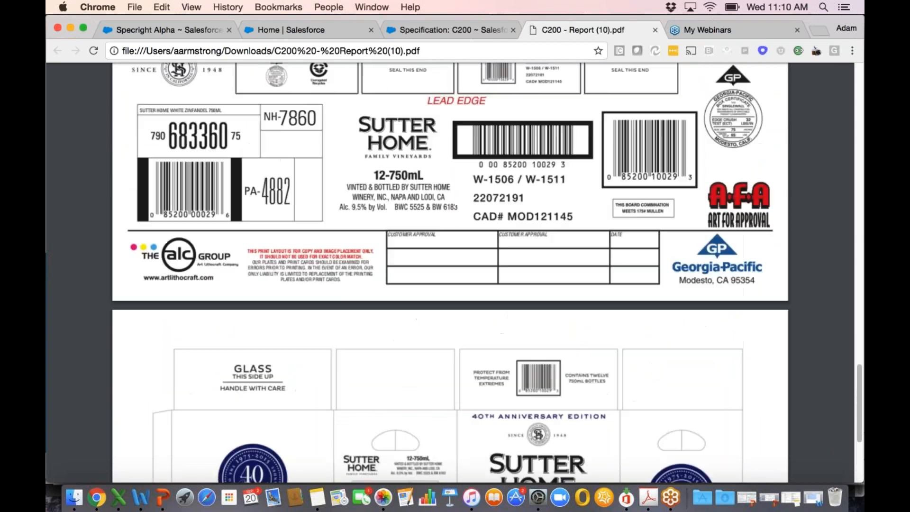
{"action": "scroll", "coordinate": [449, 273], "scroll_direction": "up", "scroll_amount": 15}
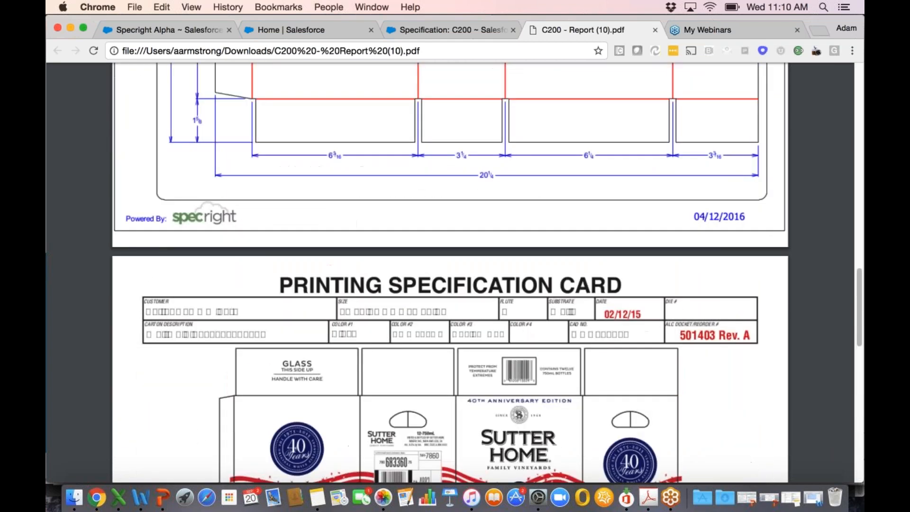
{"action": "scroll", "coordinate": [449, 273], "scroll_direction": "up", "scroll_amount": 15}
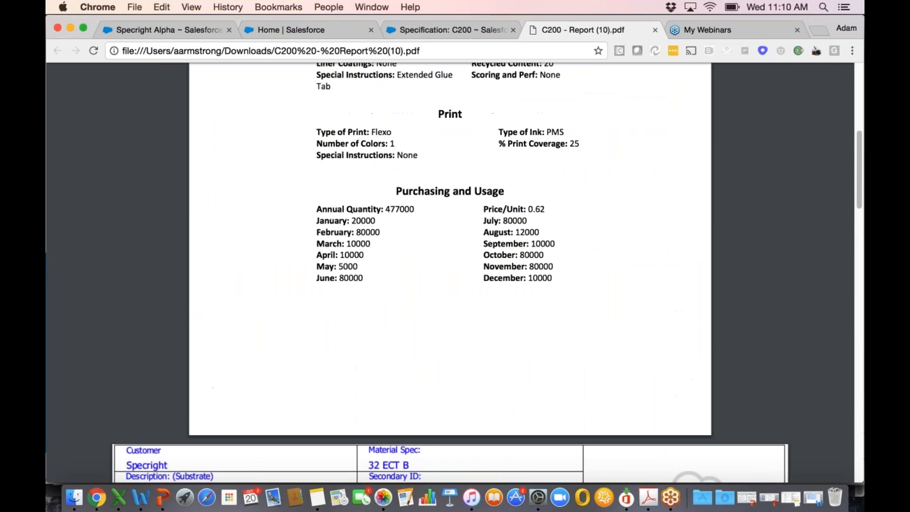
{"action": "scroll", "coordinate": [449, 272], "scroll_direction": "up", "scroll_amount": 6}
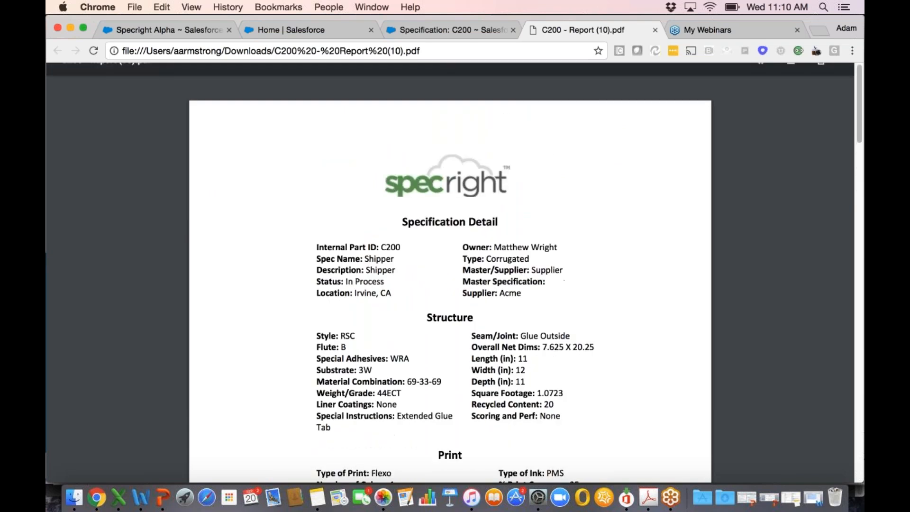
{"action": "left_click", "coordinate": [655, 30]}
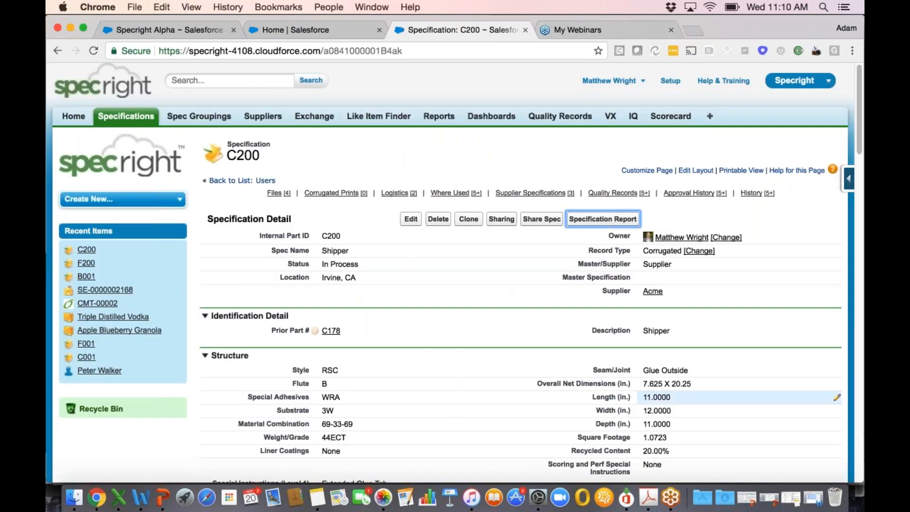
Edit the C200 specification's length inline to 12 inches and discard the change.
{"action": "double_click", "coordinate": [659, 396]}
{"action": "type", "text": "12"}
{"action": "left_click", "coordinate": [520, 345]}
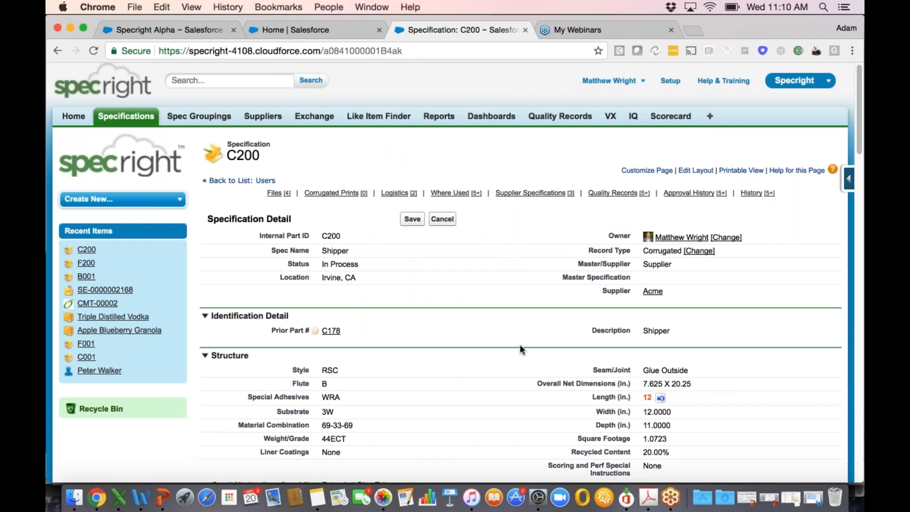
{"action": "left_click", "coordinate": [442, 218]}
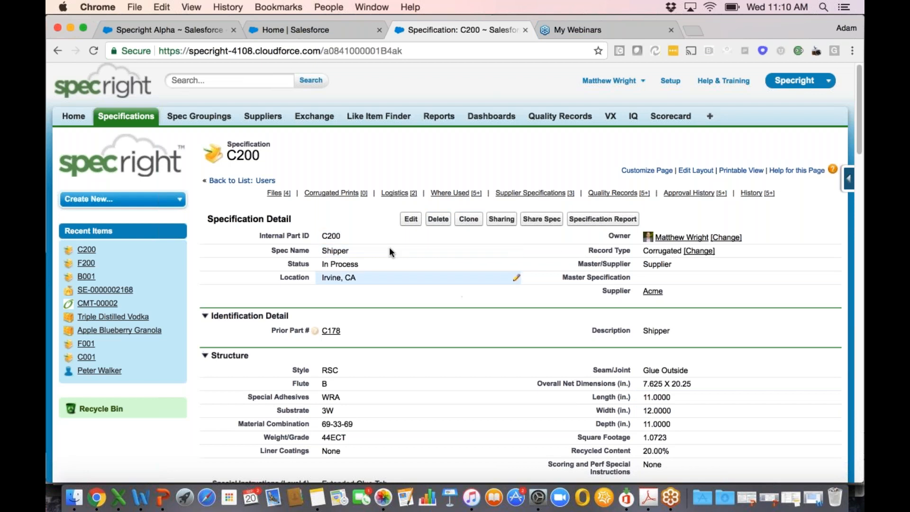
Open the Apple Blueberry Granola spec grouping from C200's Where Used list, generate its report and open the PDF.
{"action": "mouse_move", "coordinate": [87, 262]}
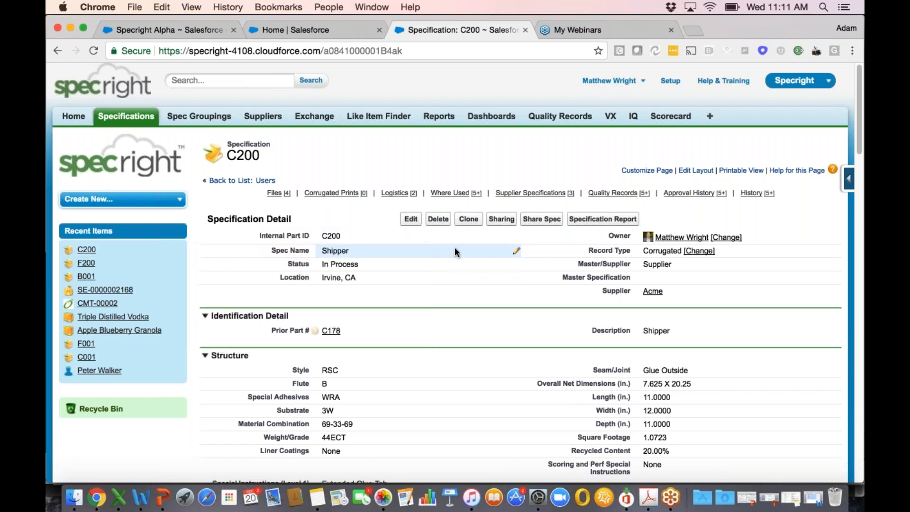
{"action": "mouse_move", "coordinate": [462, 196]}
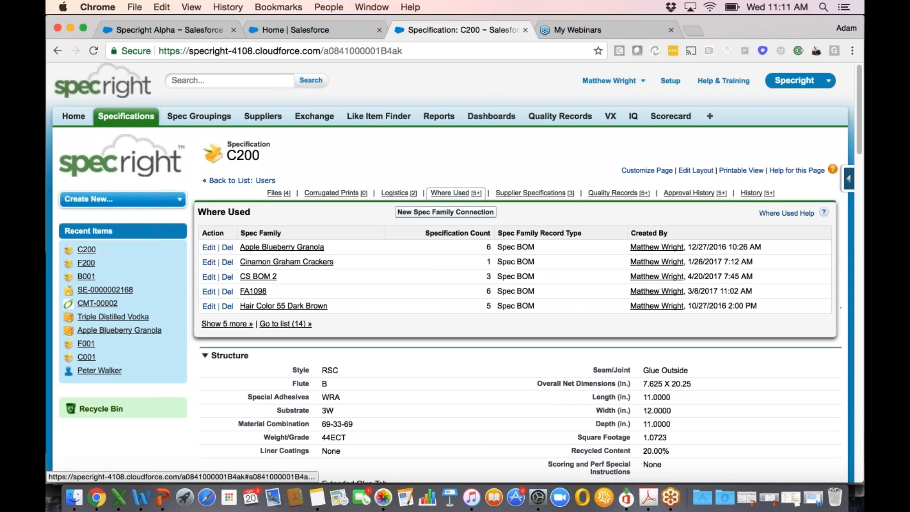
{"action": "left_click", "coordinate": [316, 249]}
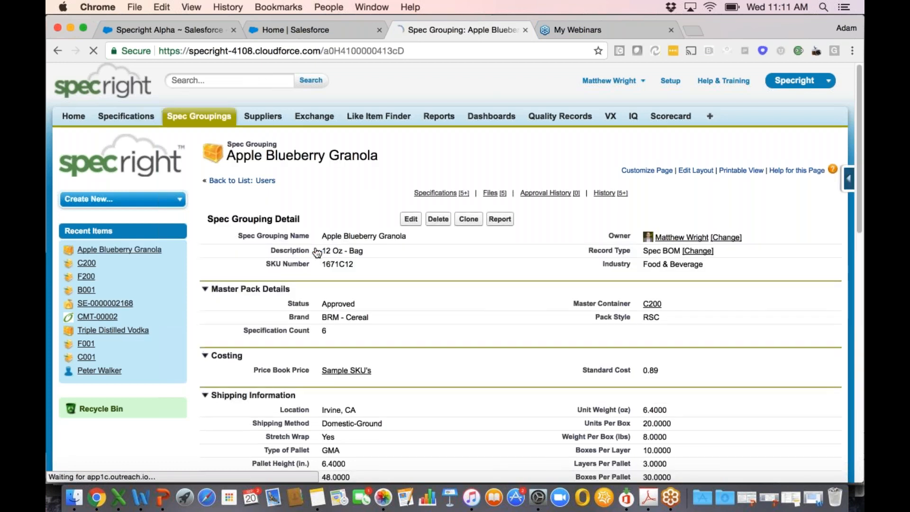
{"action": "left_click", "coordinate": [498, 220]}
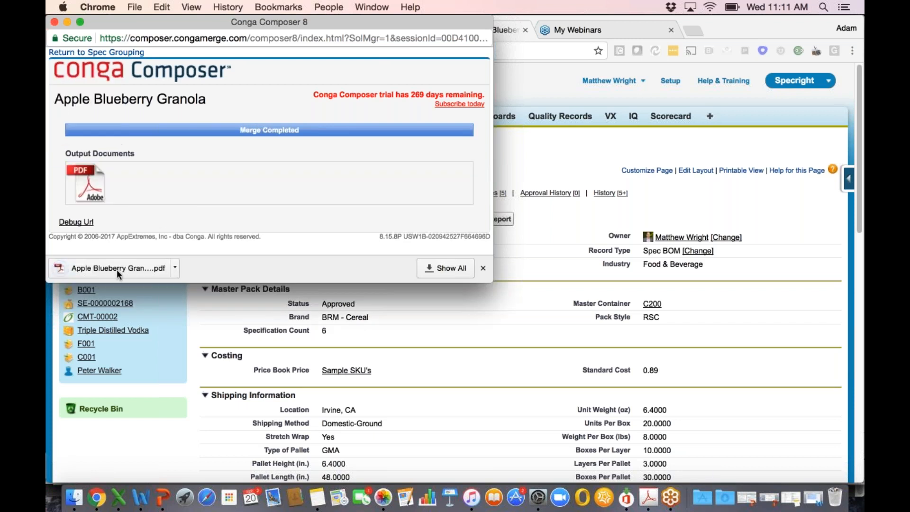
{"action": "left_click", "coordinate": [116, 269]}
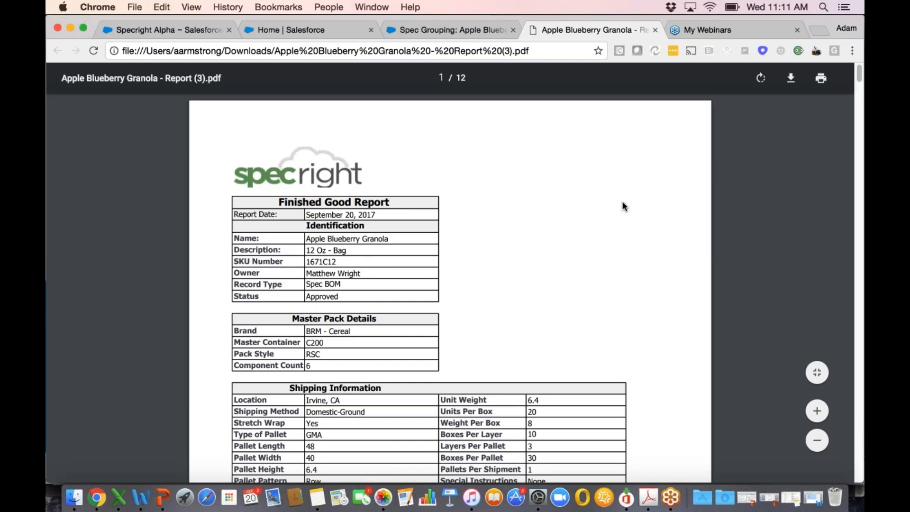
Review the Apple Blueberry Granola report's finished good details, C200 component data and pallet pages, and close the PDF.
{"action": "scroll", "coordinate": [621, 204], "scroll_direction": "down", "scroll_amount": 1}
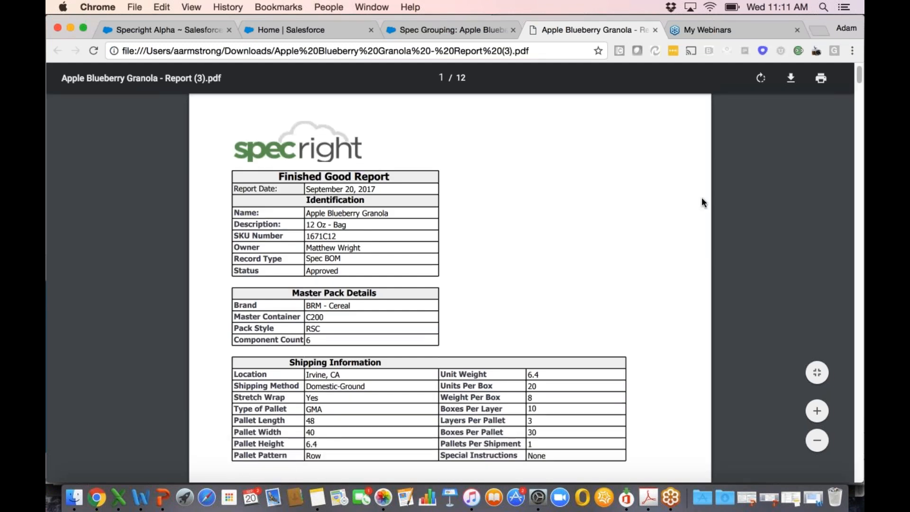
{"action": "scroll", "coordinate": [701, 199], "scroll_direction": "down", "scroll_amount": 4}
{"action": "scroll", "coordinate": [702, 198], "scroll_direction": "down", "scroll_amount": 18}
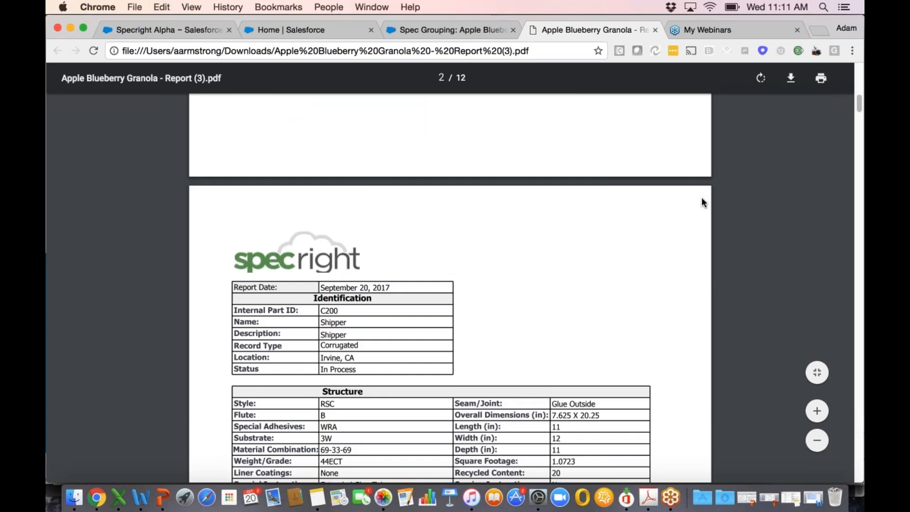
{"action": "scroll", "coordinate": [701, 203], "scroll_direction": "down", "scroll_amount": 7}
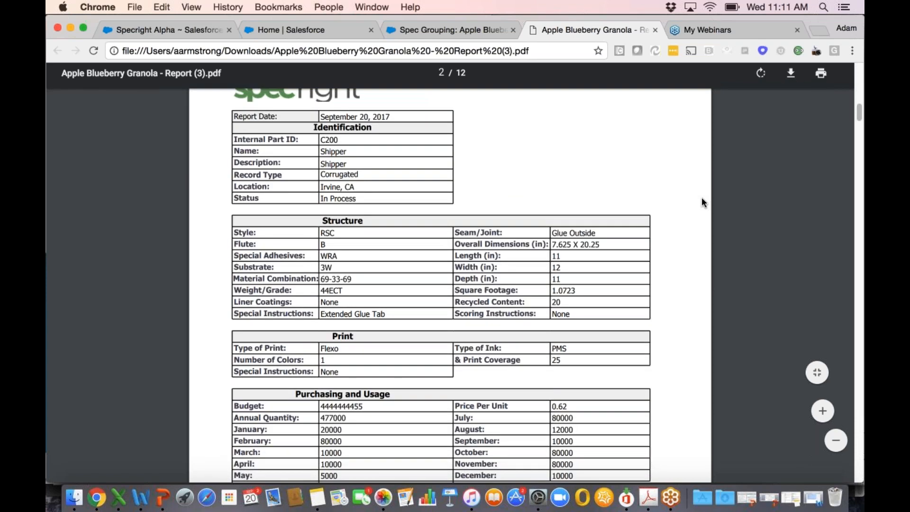
{"action": "scroll", "coordinate": [702, 203], "scroll_direction": "down", "scroll_amount": 1}
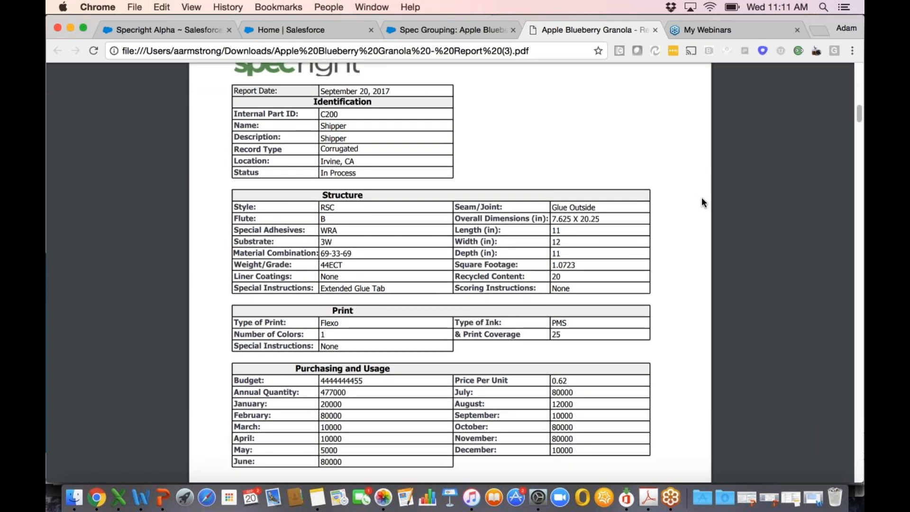
{"action": "scroll", "coordinate": [702, 203], "scroll_direction": "down", "scroll_amount": 17}
{"action": "scroll", "coordinate": [702, 203], "scroll_direction": "down", "scroll_amount": 6}
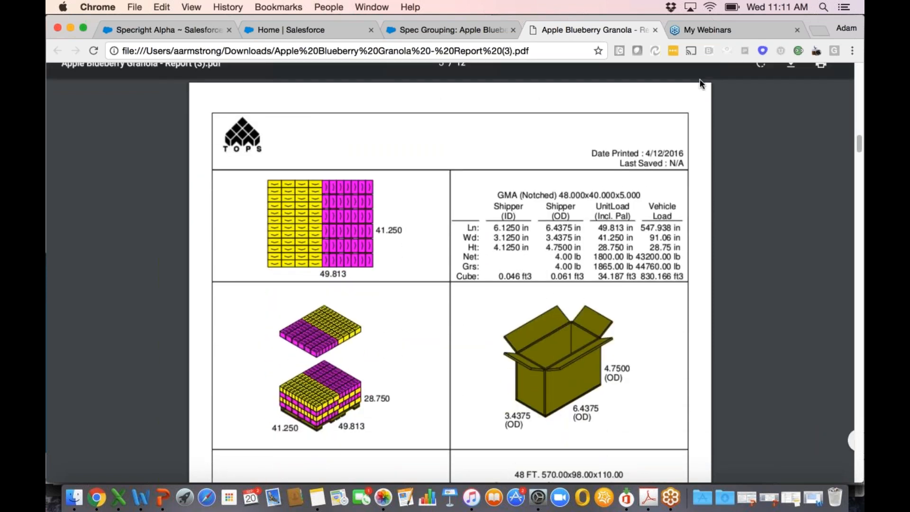
{"action": "left_click", "coordinate": [655, 30]}
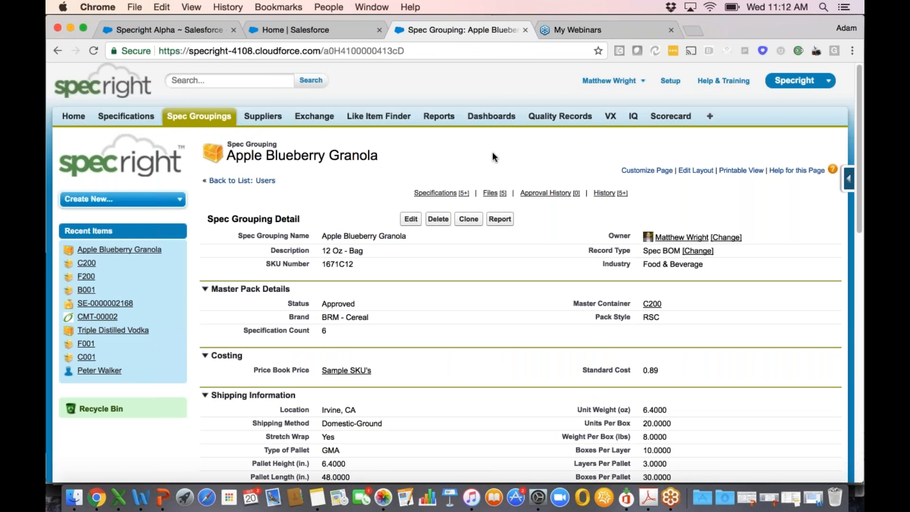
Open the IQ recommendations, review the Corrugated Spec Overview report in a separate tab, and return to the recommendations.
{"action": "left_click", "coordinate": [632, 119]}
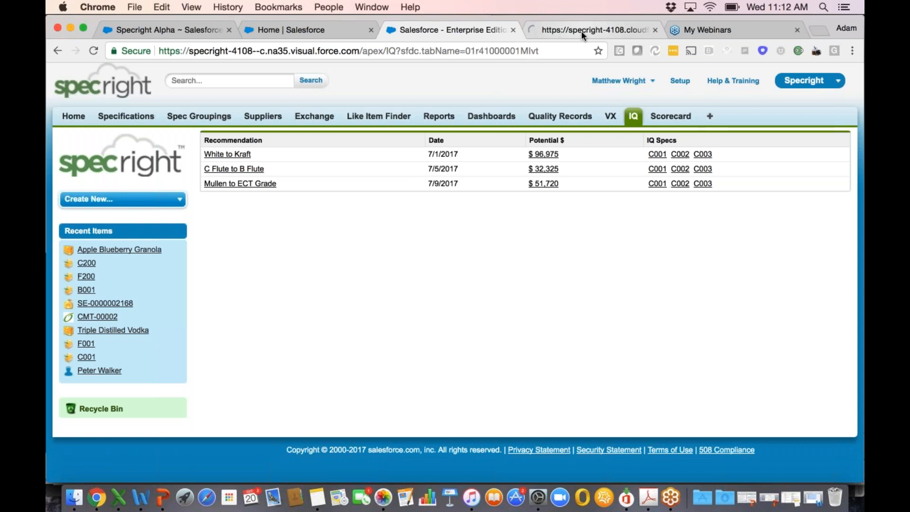
{"action": "left_click", "coordinate": [581, 31]}
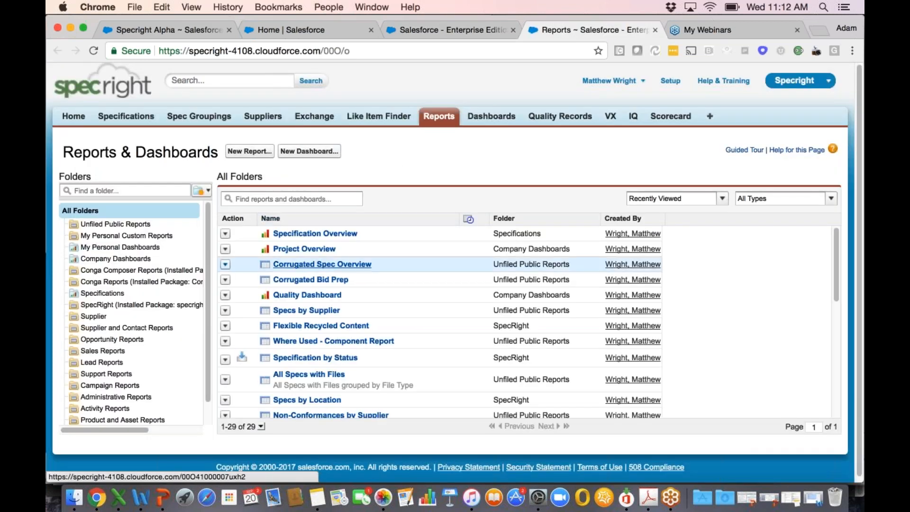
{"action": "left_click", "coordinate": [323, 268]}
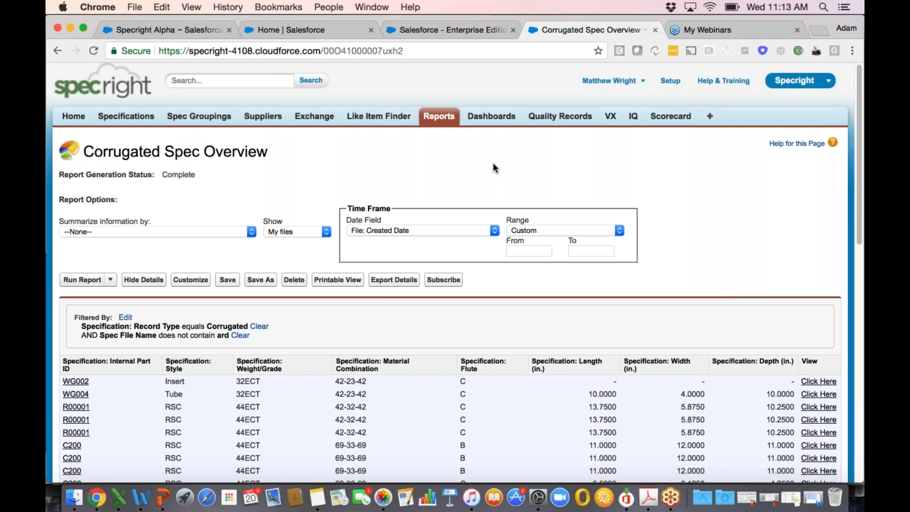
{"action": "scroll", "coordinate": [501, 266], "scroll_direction": "down", "scroll_amount": 1}
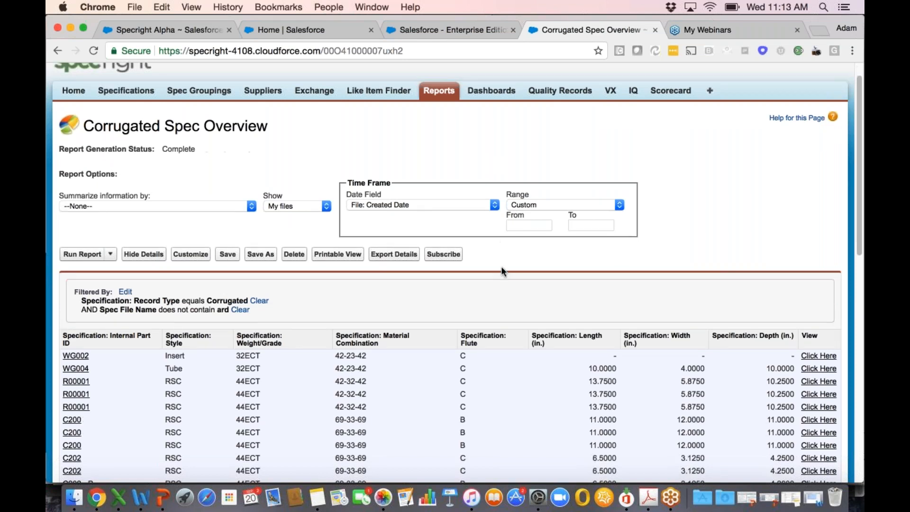
{"action": "scroll", "coordinate": [501, 270], "scroll_direction": "down", "scroll_amount": 3}
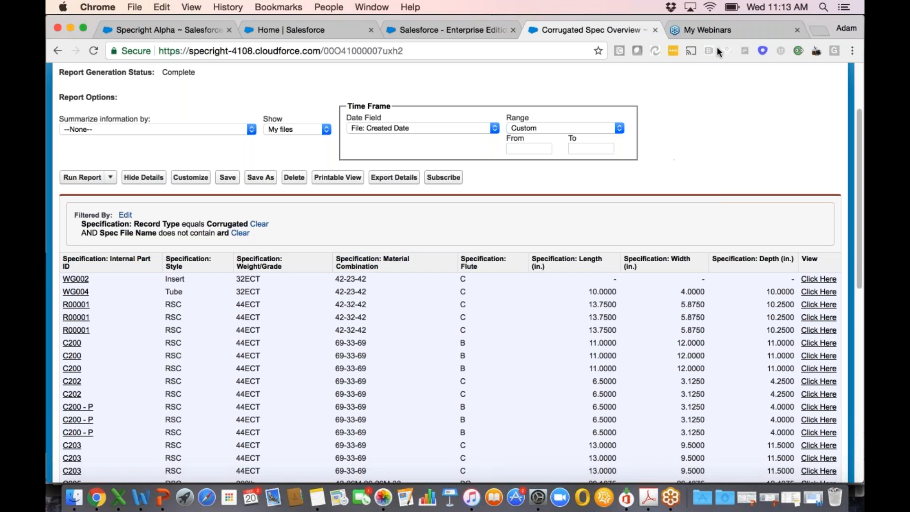
{"action": "left_click", "coordinate": [465, 29]}
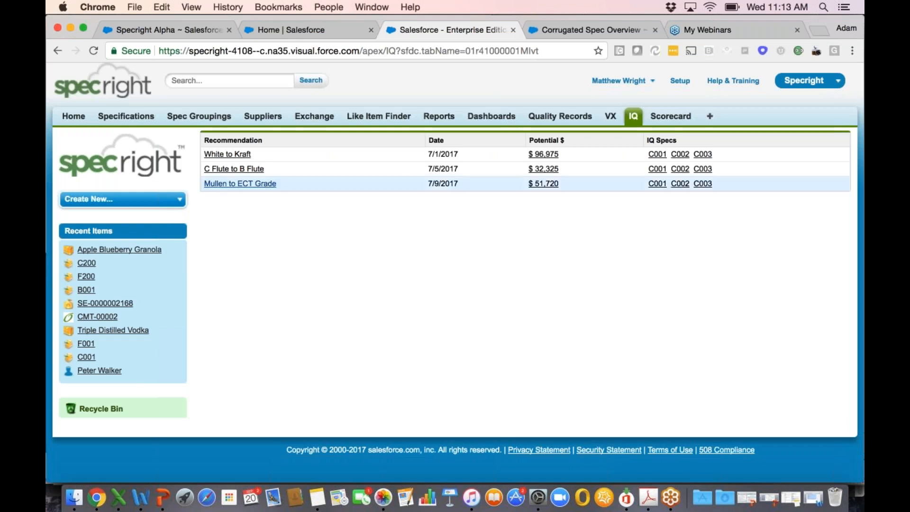
Read the White to Kraft savings recommendation's explanation and return to the IQ recommendations list.
{"action": "mouse_move", "coordinate": [239, 155]}
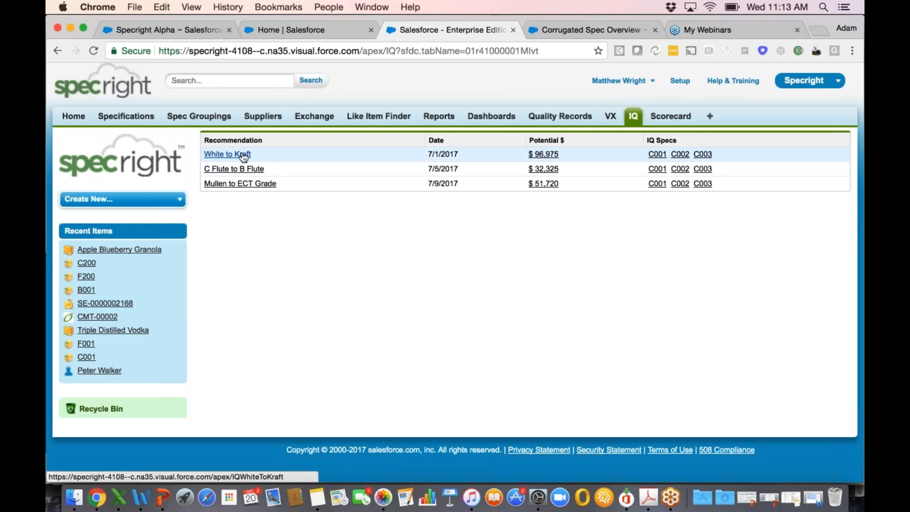
{"action": "left_click", "coordinate": [243, 155]}
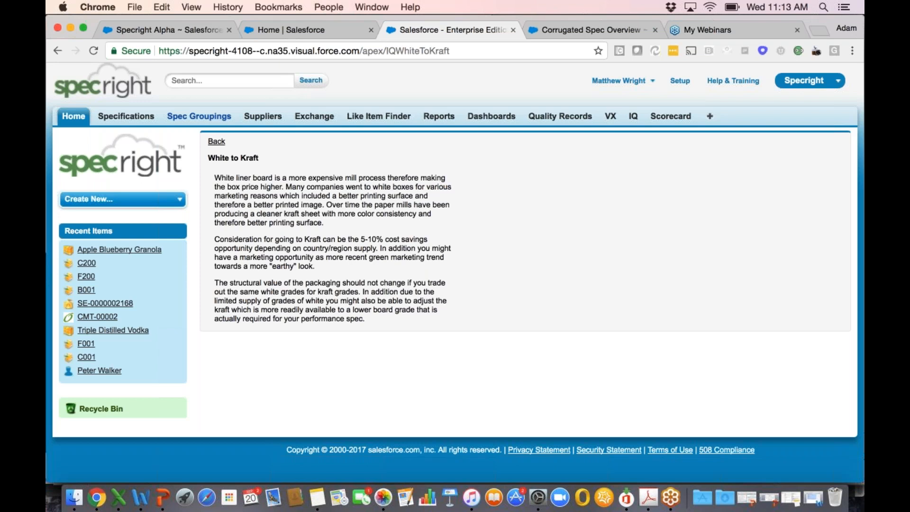
{"action": "left_click", "coordinate": [57, 51]}
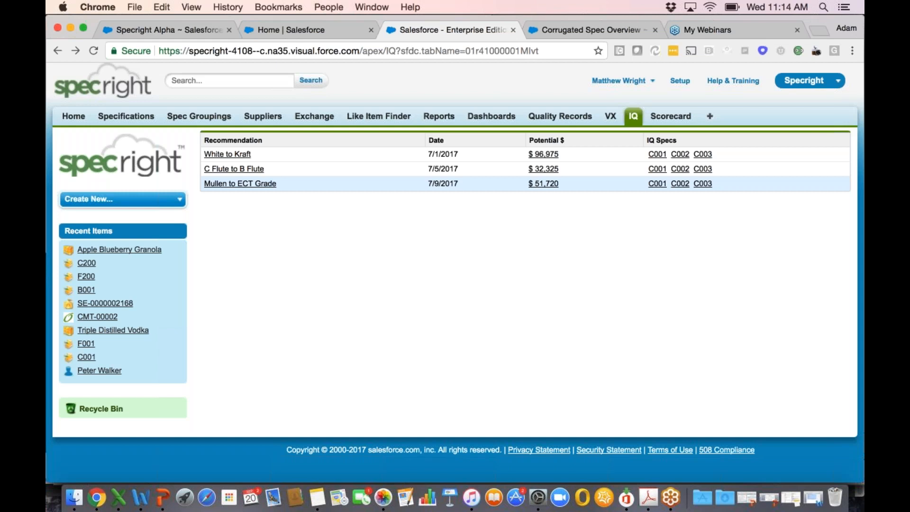
Open specification C001 from the White to Kraft recommendation and assign its share request to a partner user chosen from the recently viewed users.
{"action": "left_click", "coordinate": [657, 154]}
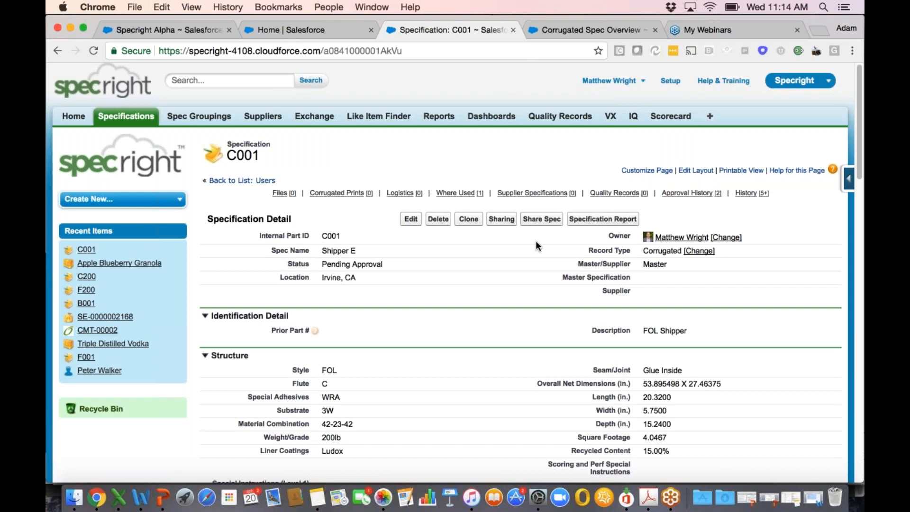
{"action": "left_click", "coordinate": [541, 219]}
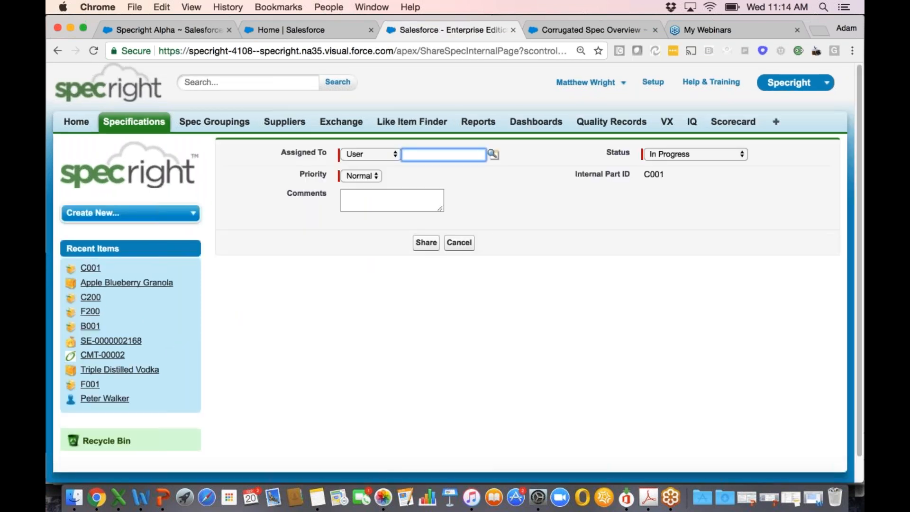
{"action": "left_click", "coordinate": [372, 154]}
{"action": "left_click", "coordinate": [379, 162]}
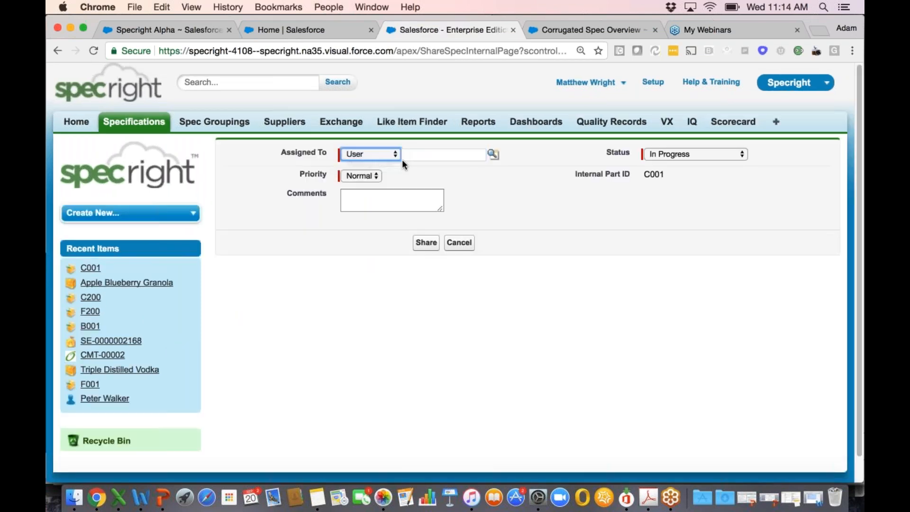
{"action": "left_click", "coordinate": [493, 154]}
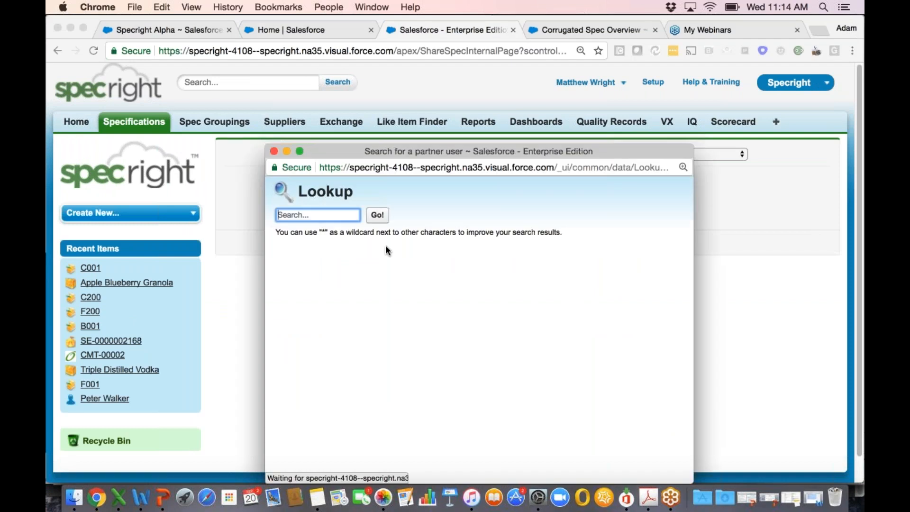
{"action": "left_click", "coordinate": [312, 331]}
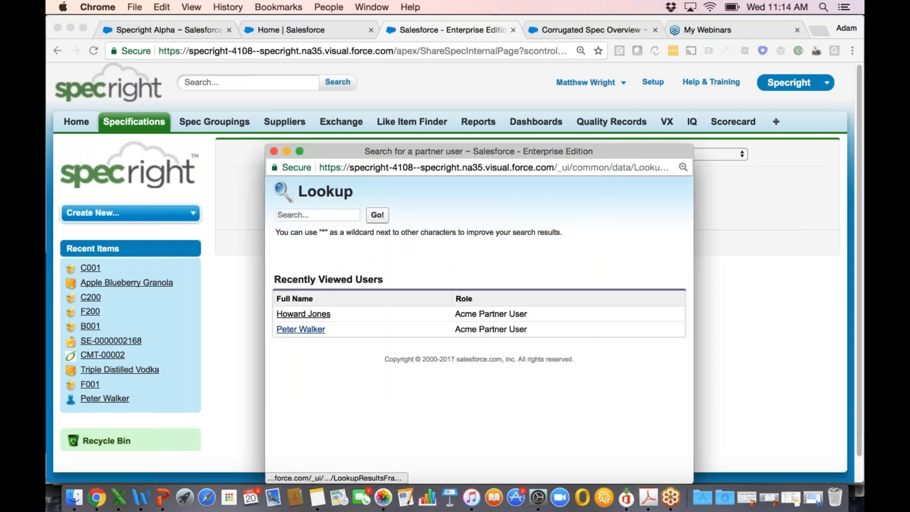
Enter the share comment "Can we change this RSC from White to Kraft?", cancel the share, and return to the IQ recommendations.
{"action": "left_click", "coordinate": [386, 204]}
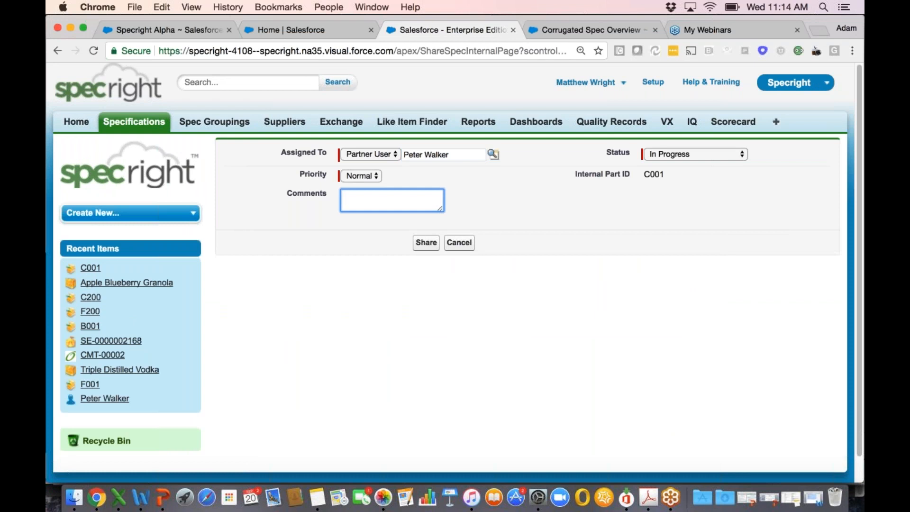
{"action": "type", "text": "Can we change this RSC from White to Kraft?"}
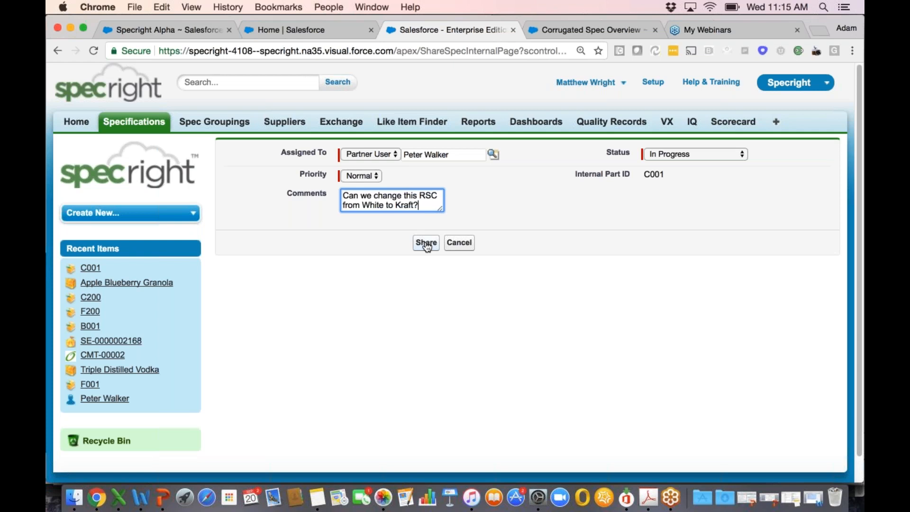
{"action": "left_click", "coordinate": [460, 245]}
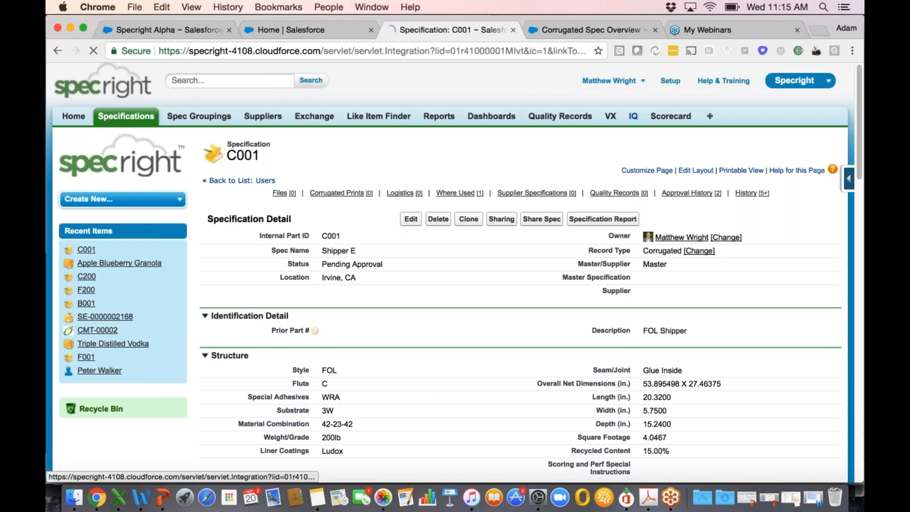
{"action": "left_click", "coordinate": [633, 116]}
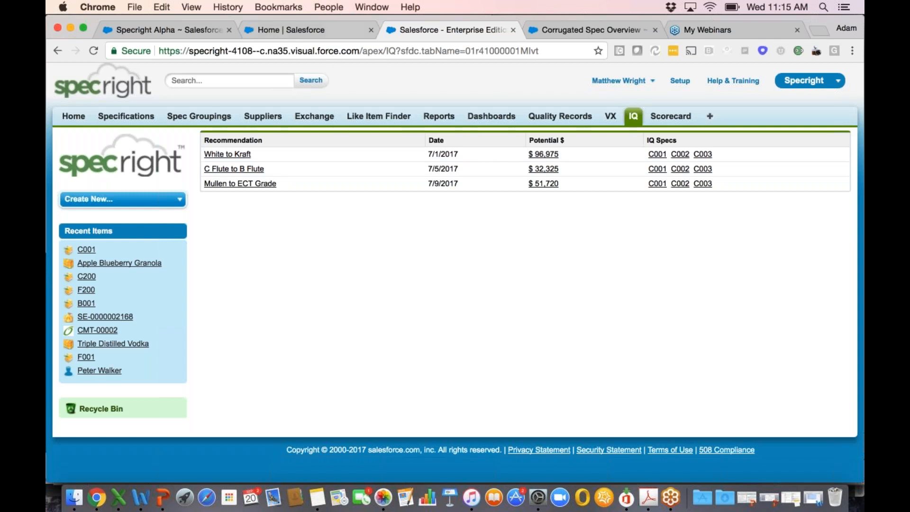
Switch to the PROD-7 app, open the Supplier Scorecard Dashboard - West - Acme and refresh its data.
{"action": "left_click", "coordinate": [327, 30]}
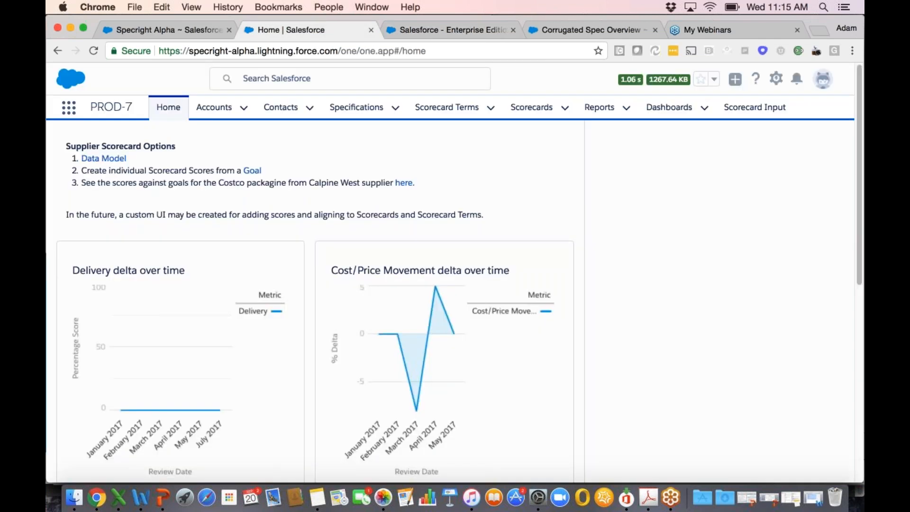
{"action": "left_click", "coordinate": [705, 110]}
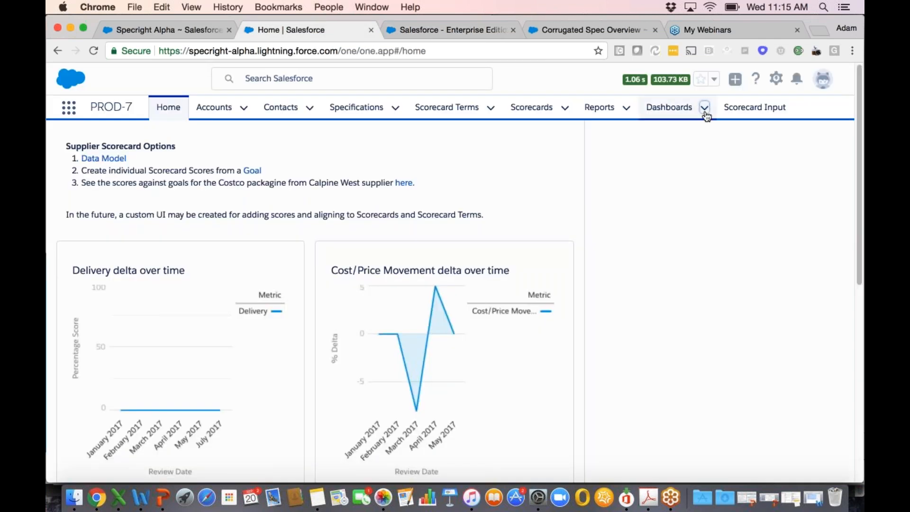
{"action": "left_click", "coordinate": [668, 153]}
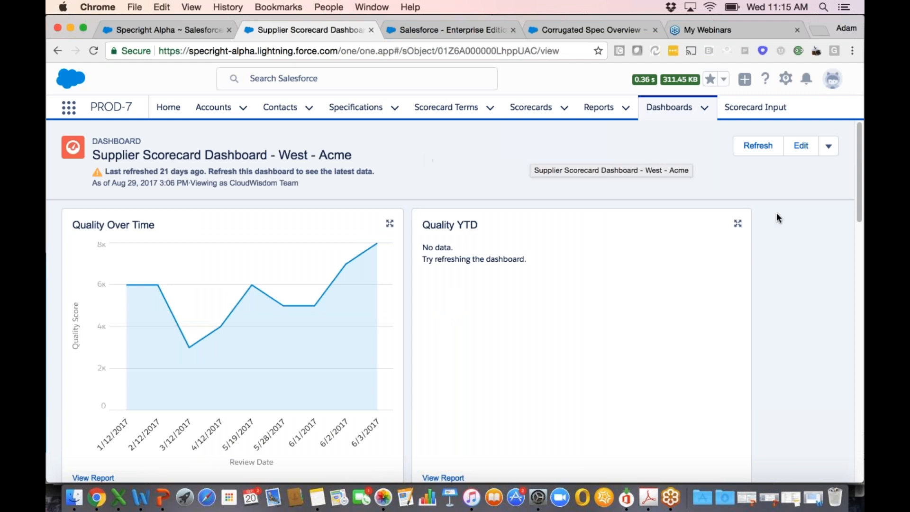
{"action": "left_click", "coordinate": [758, 146]}
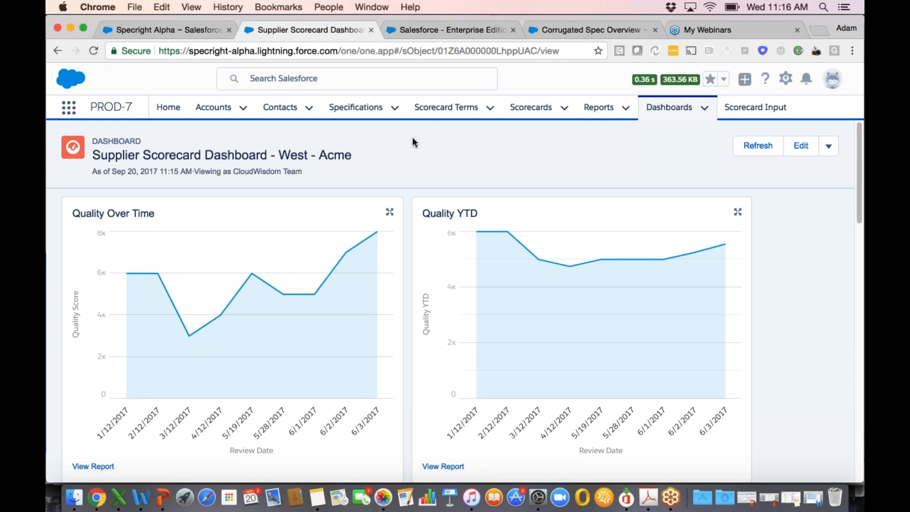
Examine the supplier scorecard's quality, delivery, initiative and cost/price movement charts over time and year to date.
{"action": "scroll", "coordinate": [412, 142], "scroll_direction": "down", "scroll_amount": 1}
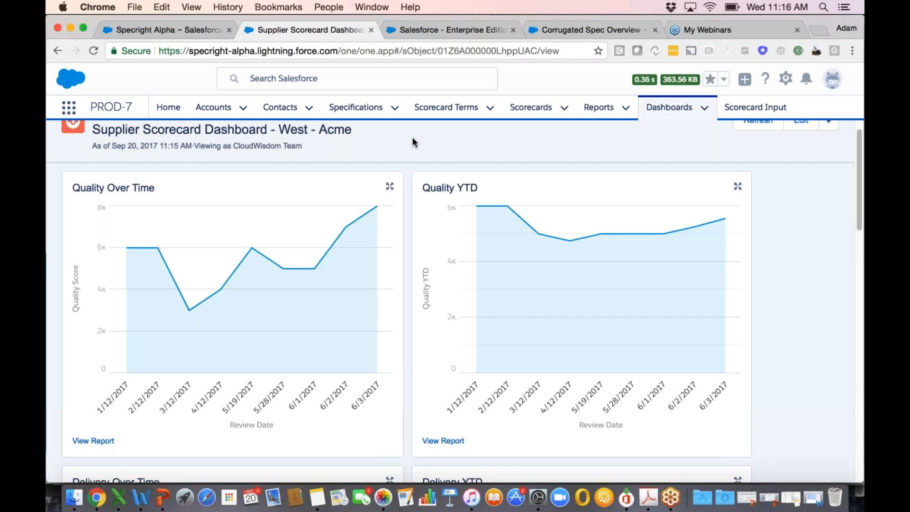
{"action": "scroll", "coordinate": [413, 138], "scroll_direction": "down", "scroll_amount": 5}
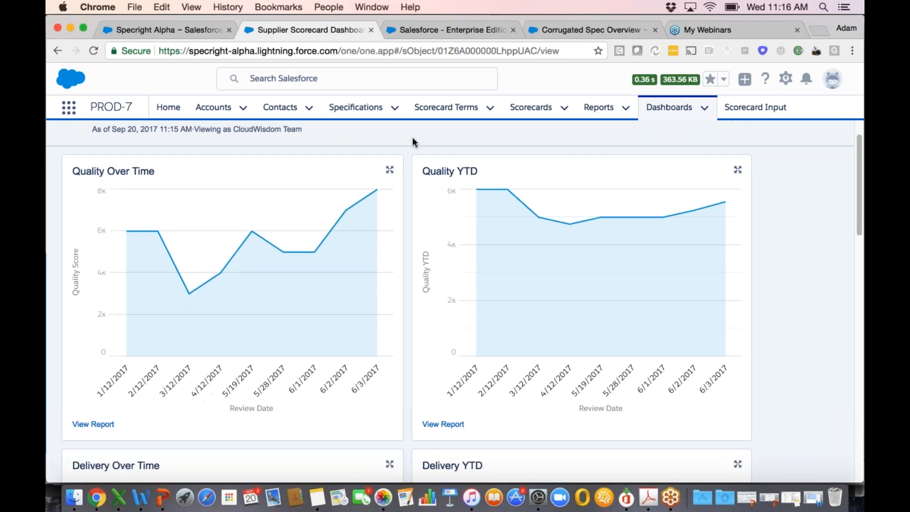
{"action": "scroll", "coordinate": [413, 141], "scroll_direction": "down", "scroll_amount": 3}
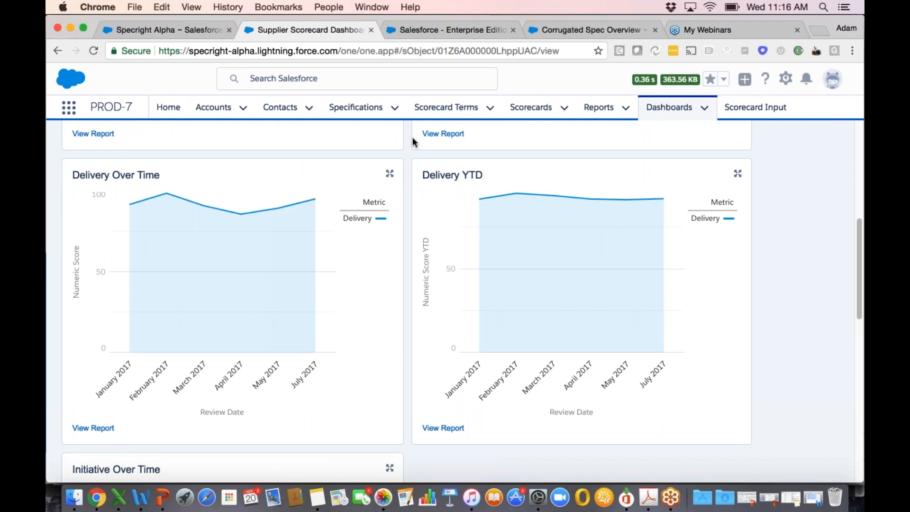
{"action": "scroll", "coordinate": [412, 141], "scroll_direction": "down", "scroll_amount": 8}
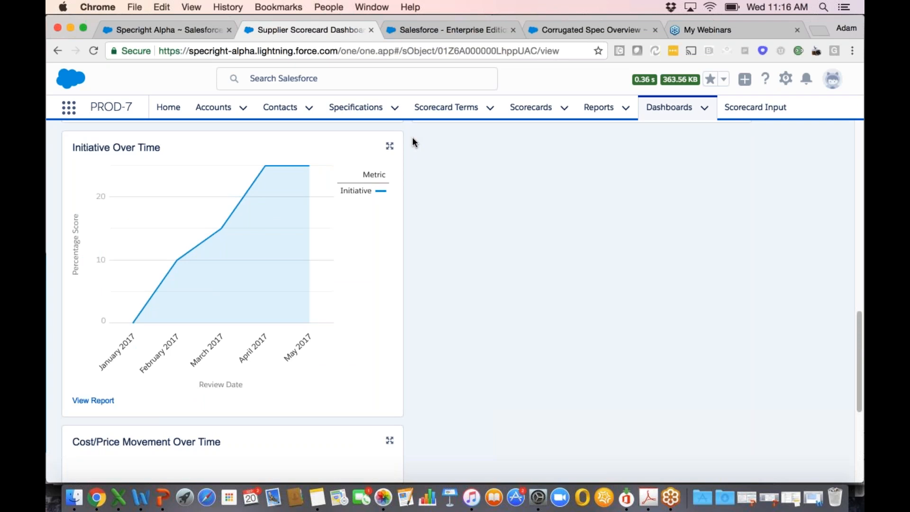
{"action": "scroll", "coordinate": [412, 141], "scroll_direction": "down", "scroll_amount": 5}
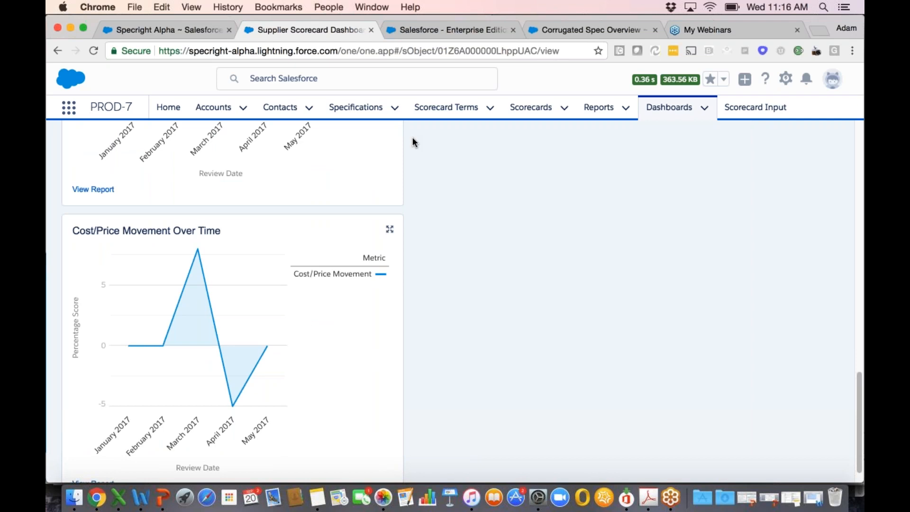
{"action": "scroll", "coordinate": [412, 140], "scroll_direction": "up", "scroll_amount": 10}
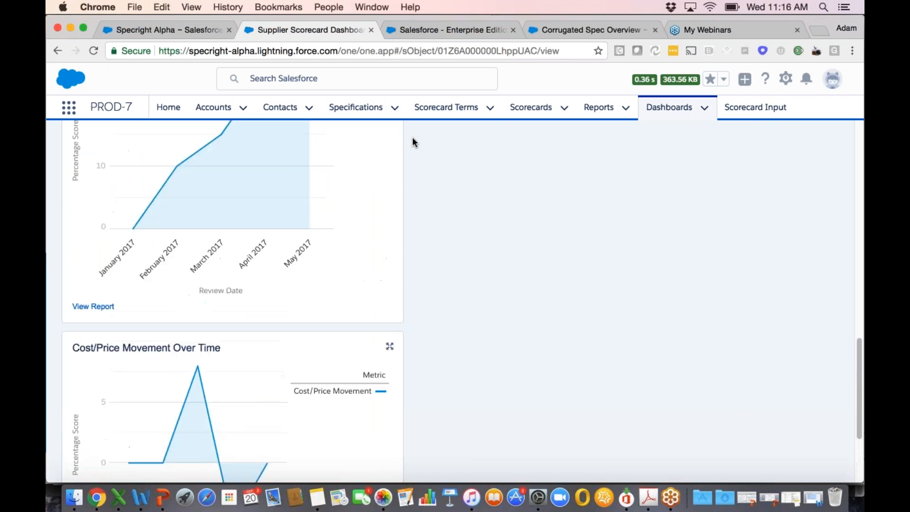
{"action": "scroll", "coordinate": [412, 137], "scroll_direction": "up", "scroll_amount": 8}
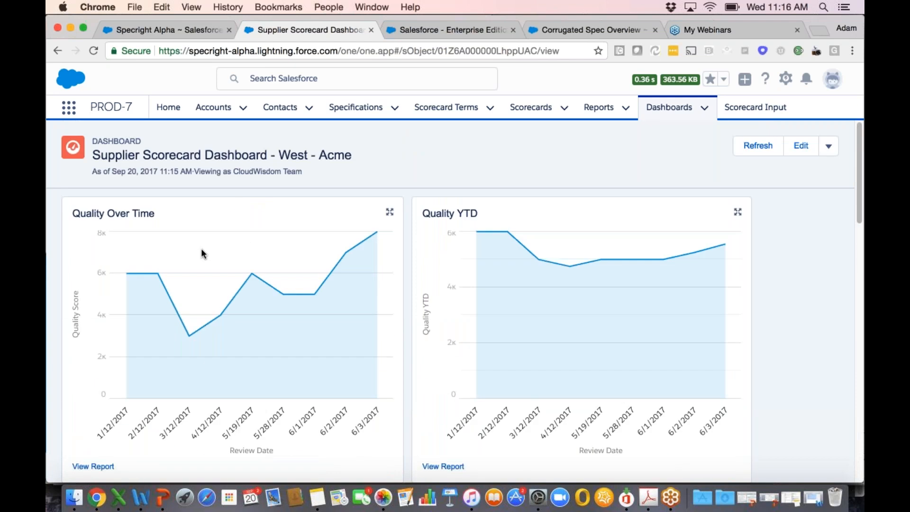
{"action": "mouse_move", "coordinate": [189, 335]}
{"action": "scroll", "coordinate": [786, 277], "scroll_direction": "down", "scroll_amount": 1}
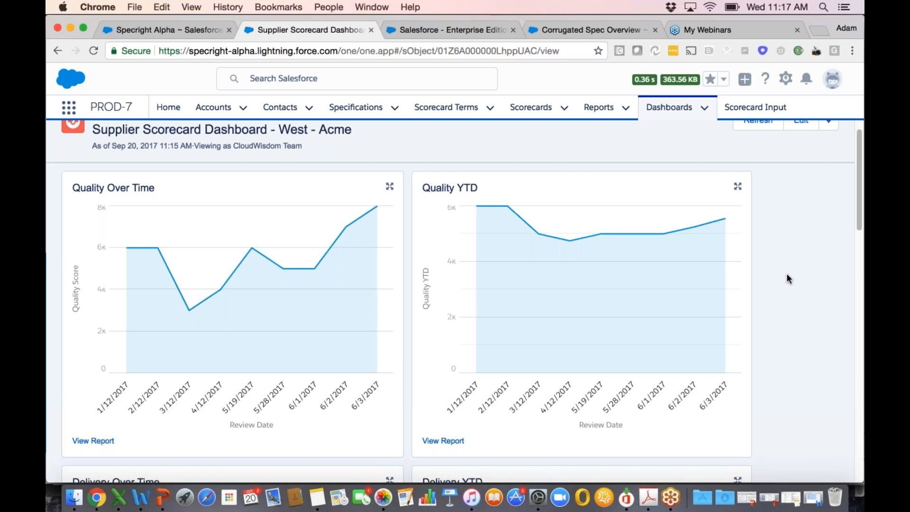
{"action": "scroll", "coordinate": [786, 279], "scroll_direction": "down", "scroll_amount": 5}
{"action": "scroll", "coordinate": [786, 279], "scroll_direction": "down", "scroll_amount": 7}
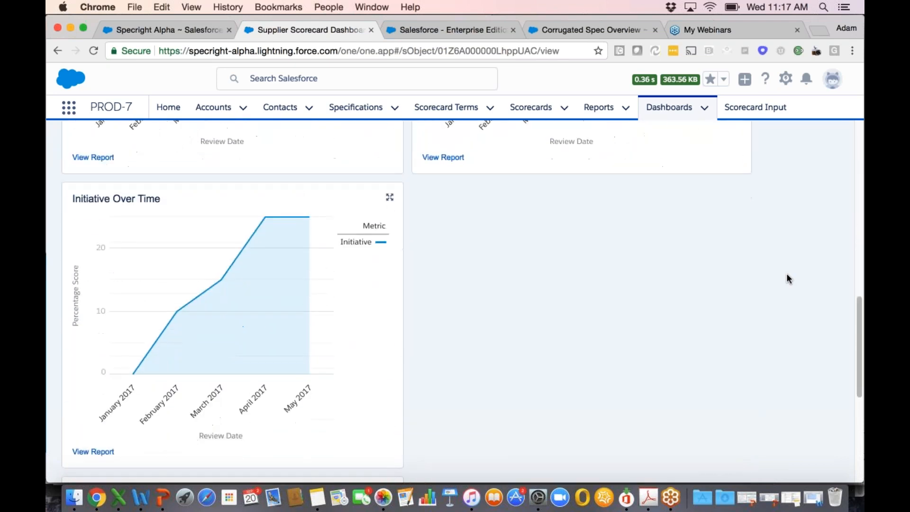
{"action": "scroll", "coordinate": [787, 277], "scroll_direction": "up", "scroll_amount": 1}
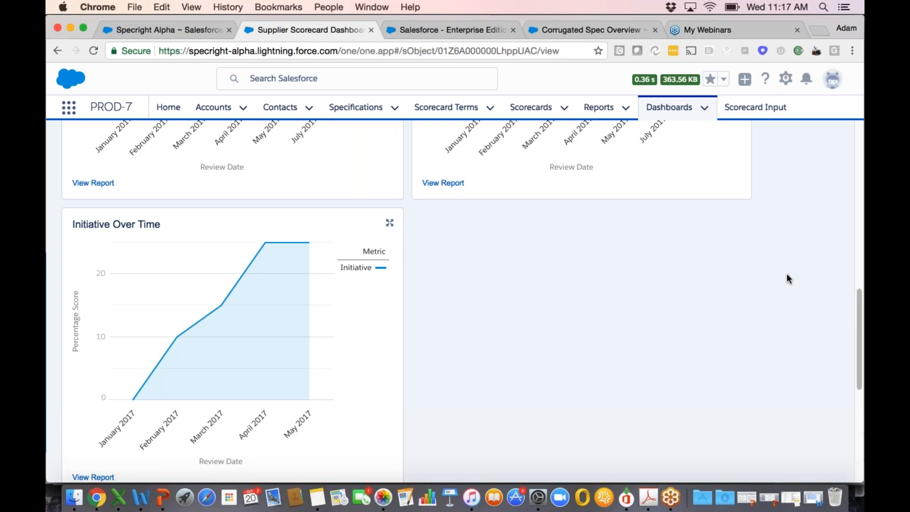
{"action": "scroll", "coordinate": [786, 274], "scroll_direction": "up", "scroll_amount": 1}
{"action": "scroll", "coordinate": [787, 274], "scroll_direction": "up", "scroll_amount": 5}
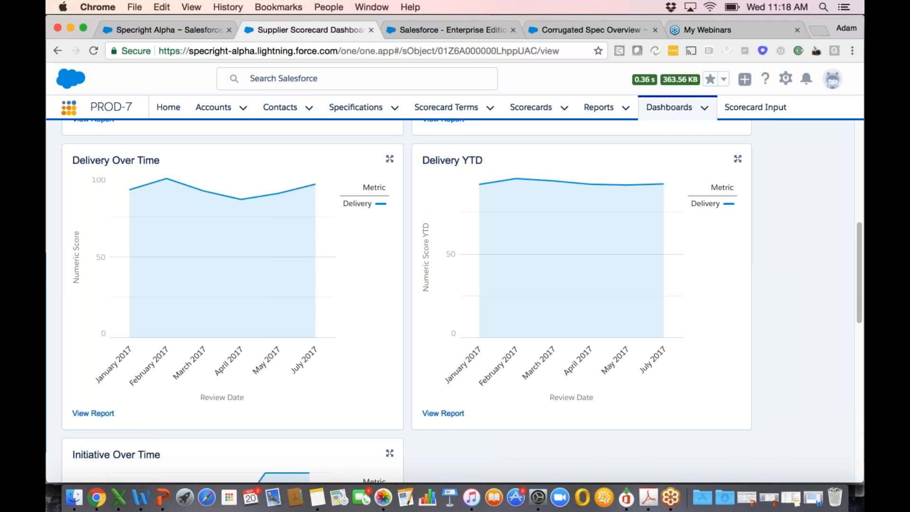
Launch the VX app and search the Vendor Exchange for Corrugated vendors in new jersey.
{"action": "left_click", "coordinate": [69, 107]}
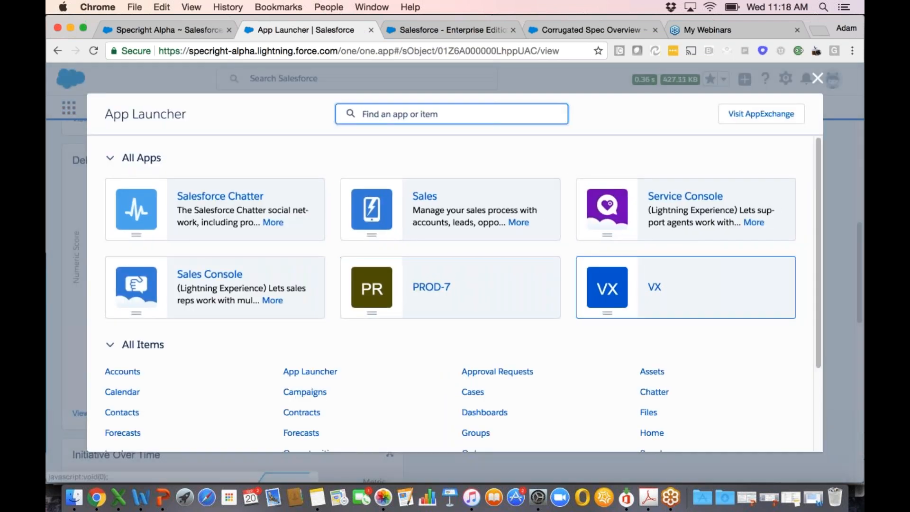
{"action": "left_click", "coordinate": [670, 303]}
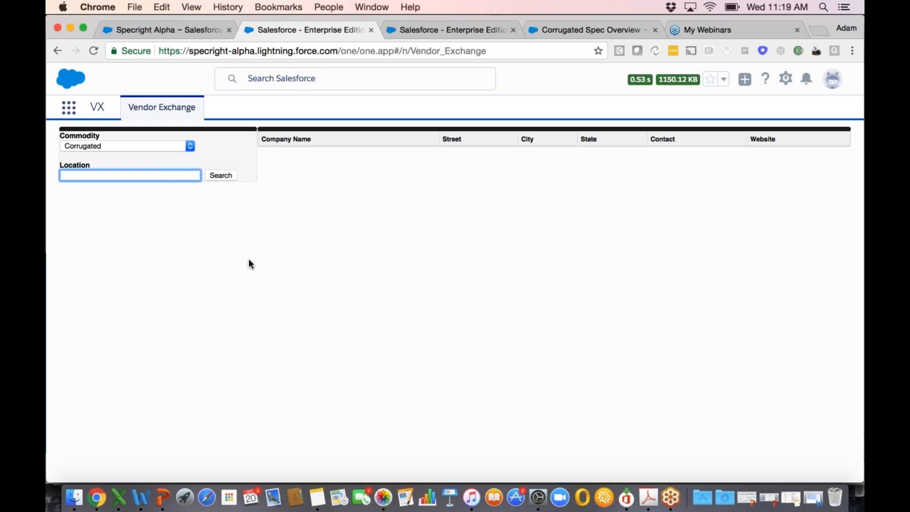
{"action": "type", "text": "new jersey"}
{"action": "left_click", "coordinate": [221, 175]}
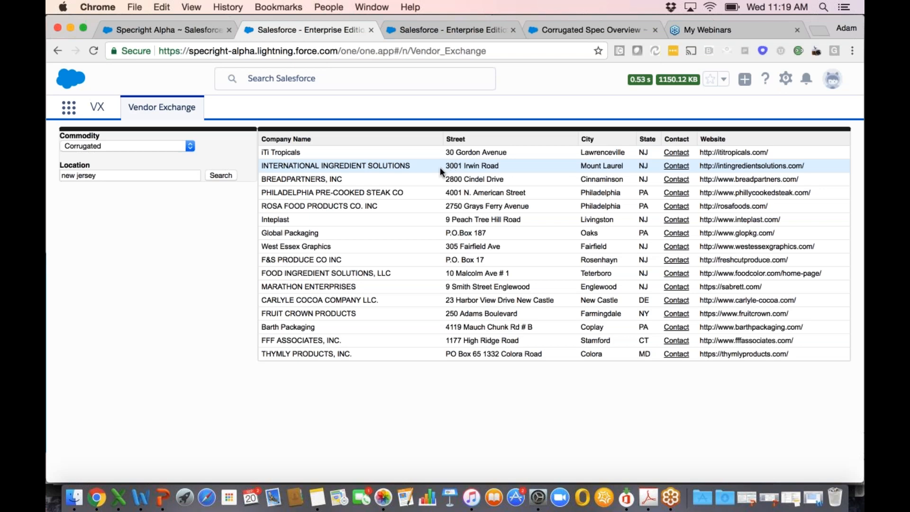
Search the Vendor Exchange for Flexible vendors in fresno.
{"action": "left_click", "coordinate": [182, 147]}
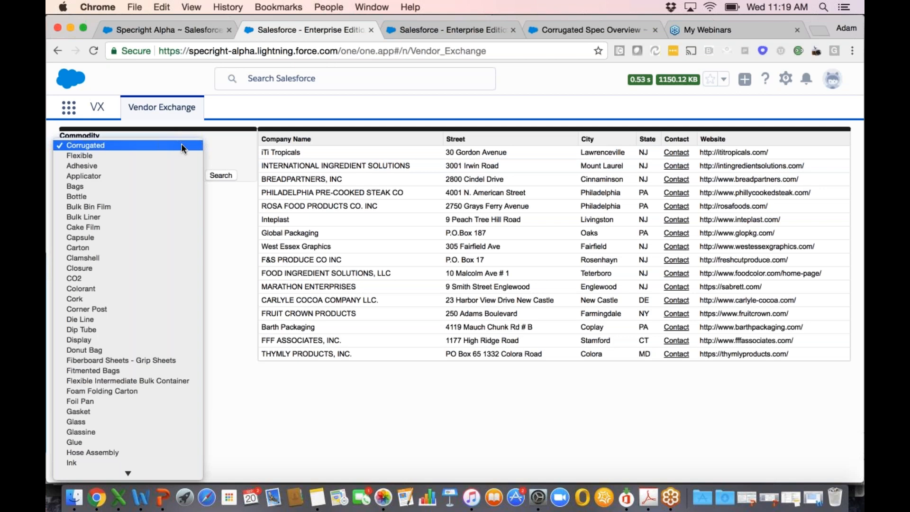
{"action": "left_click", "coordinate": [175, 153]}
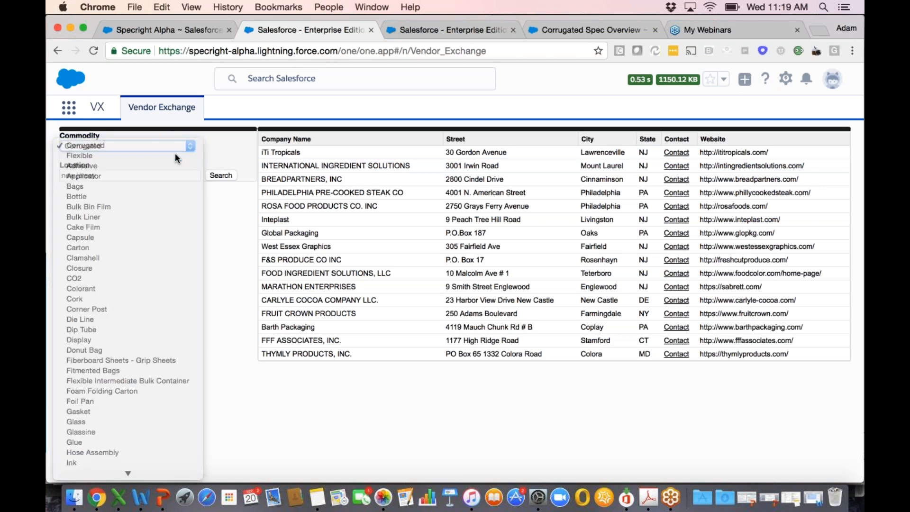
{"action": "key", "text": "Tab"}
{"action": "type", "text": "fresno"}
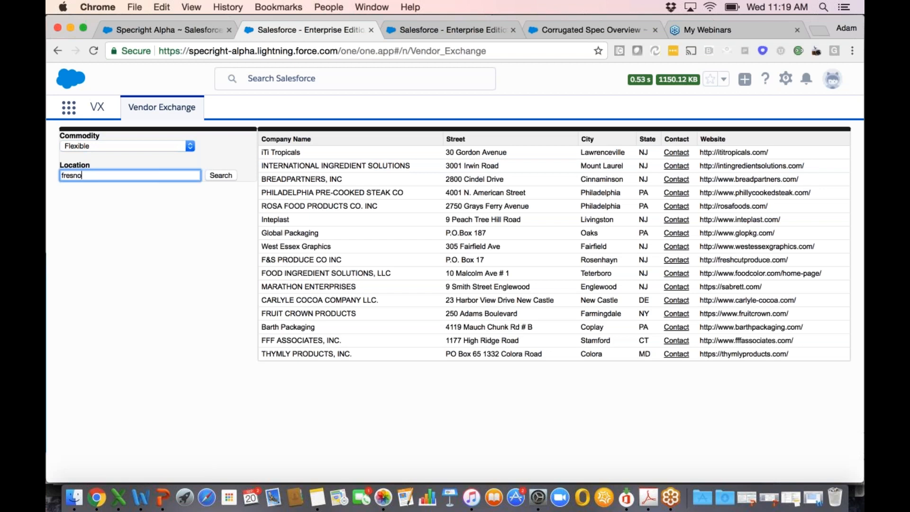
{"action": "key", "text": "Return"}
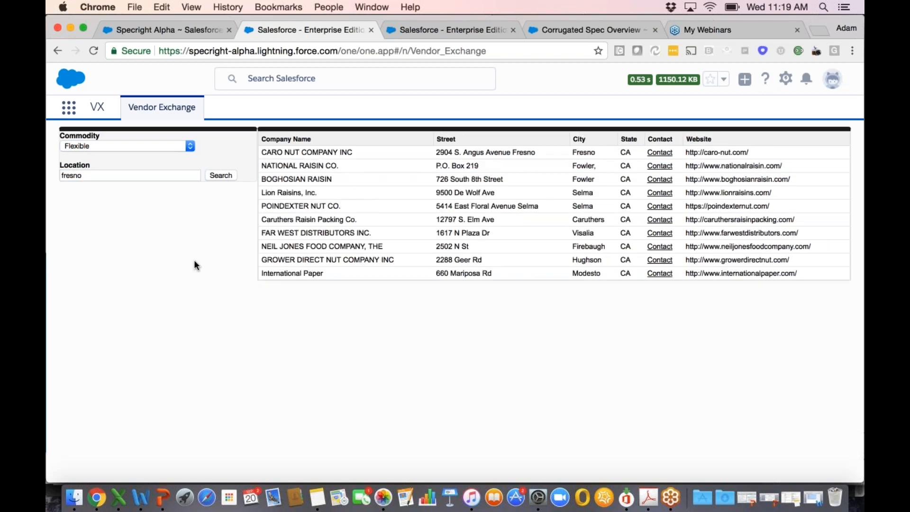